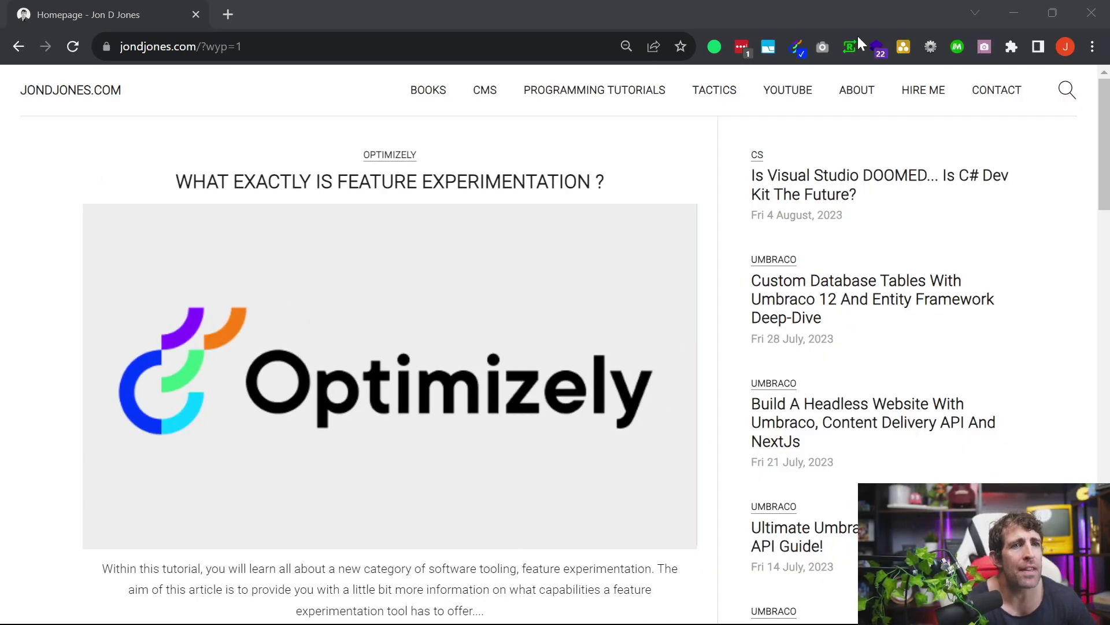
# Step: Start the YellowPencil visual editor on the homepage and select the post title links in the article list
pyautogui.click(904, 47)
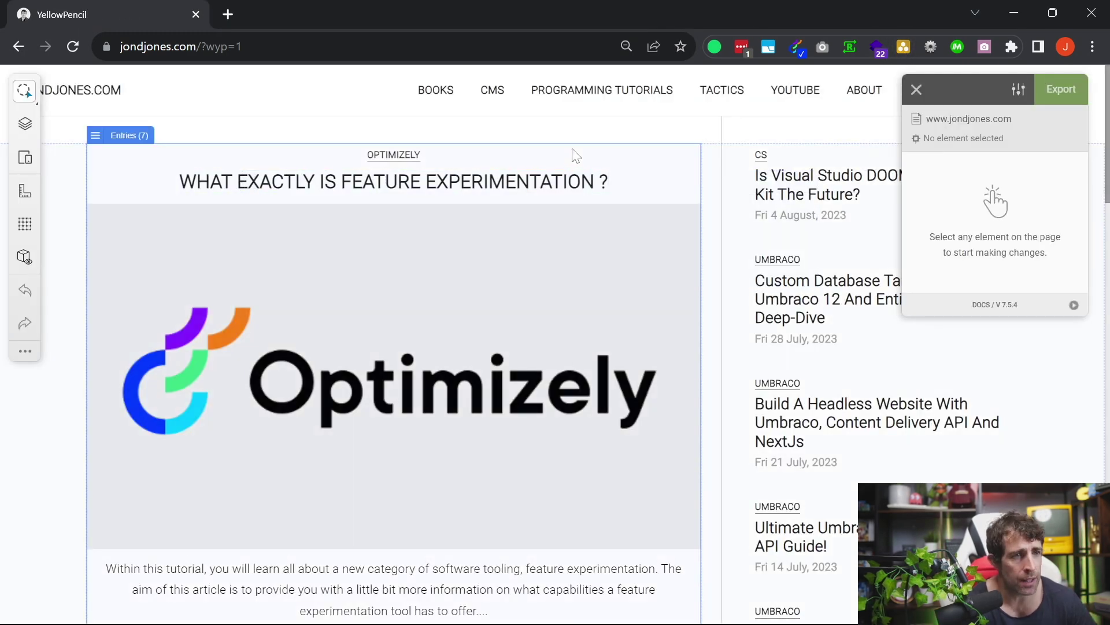
pyautogui.scroll(-5, 245, 300)
pyautogui.scroll(-2, 455, 433)
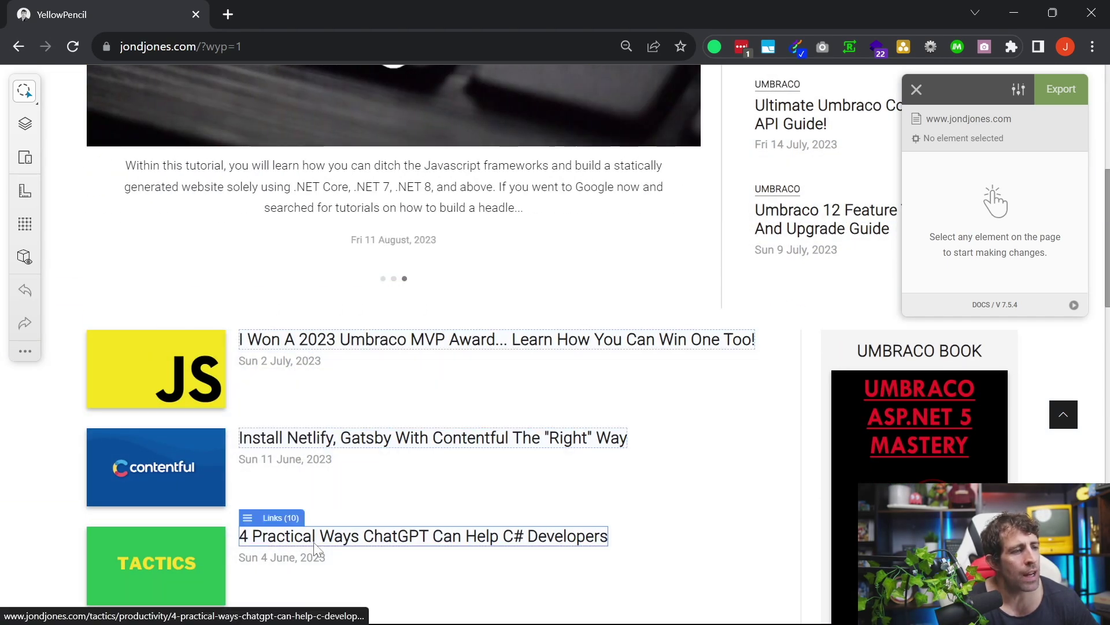
pyautogui.click(450, 353)
pyautogui.moveTo(965, 95); pyautogui.dragTo(684, 212)
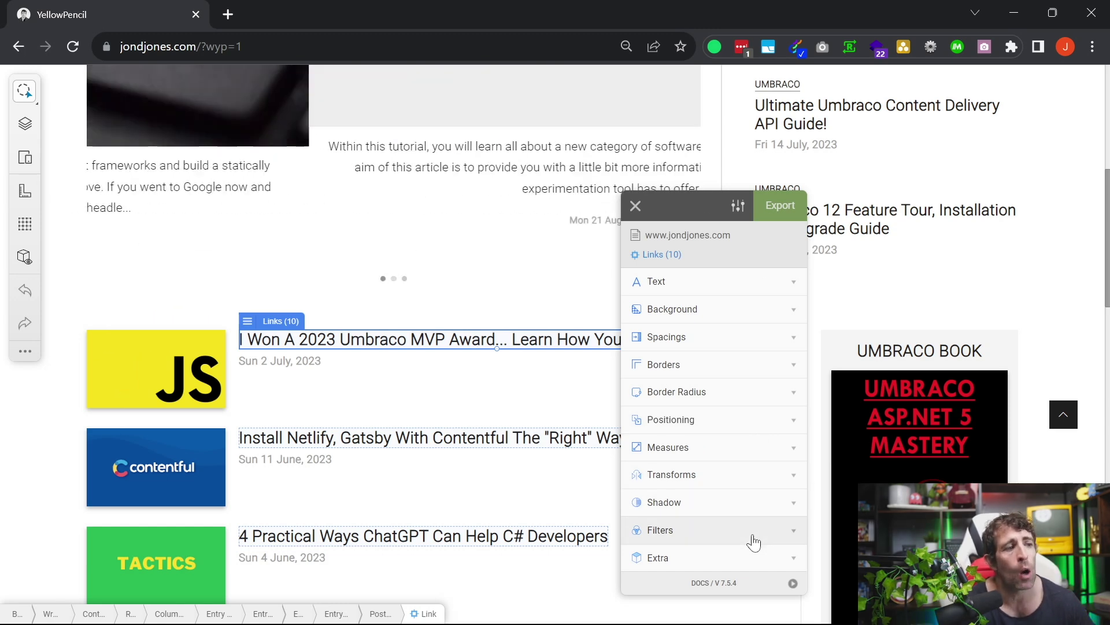
# Step: Apply the pink glow text shadow preset to the selected post title links
pyautogui.scroll(-1, 738, 471)
pyautogui.click(802, 236)
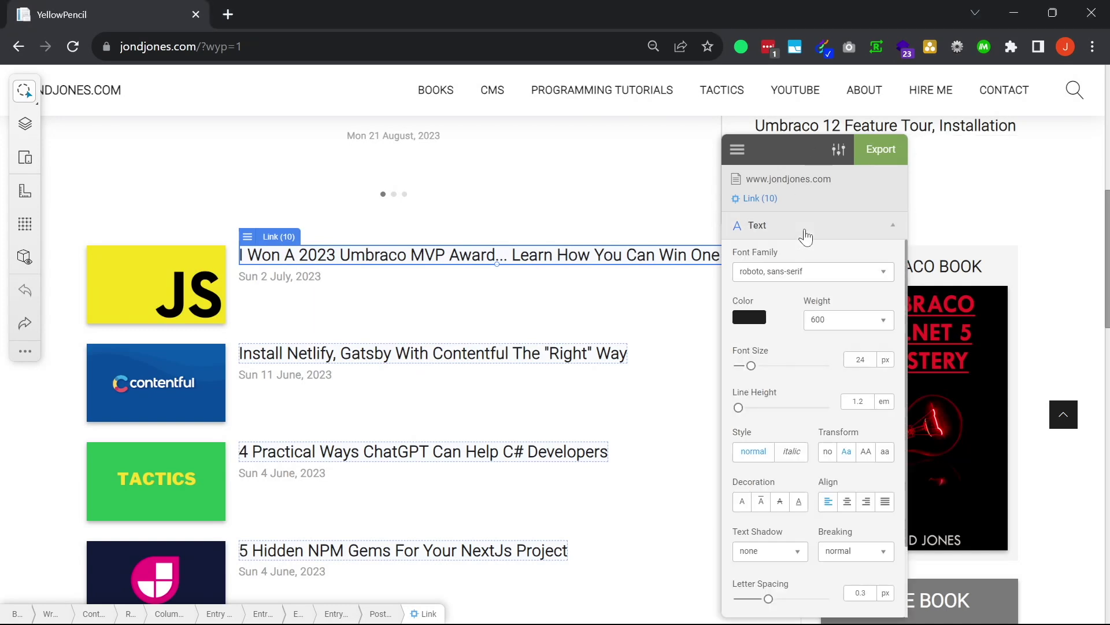
pyautogui.click(769, 551)
pyautogui.click(757, 512)
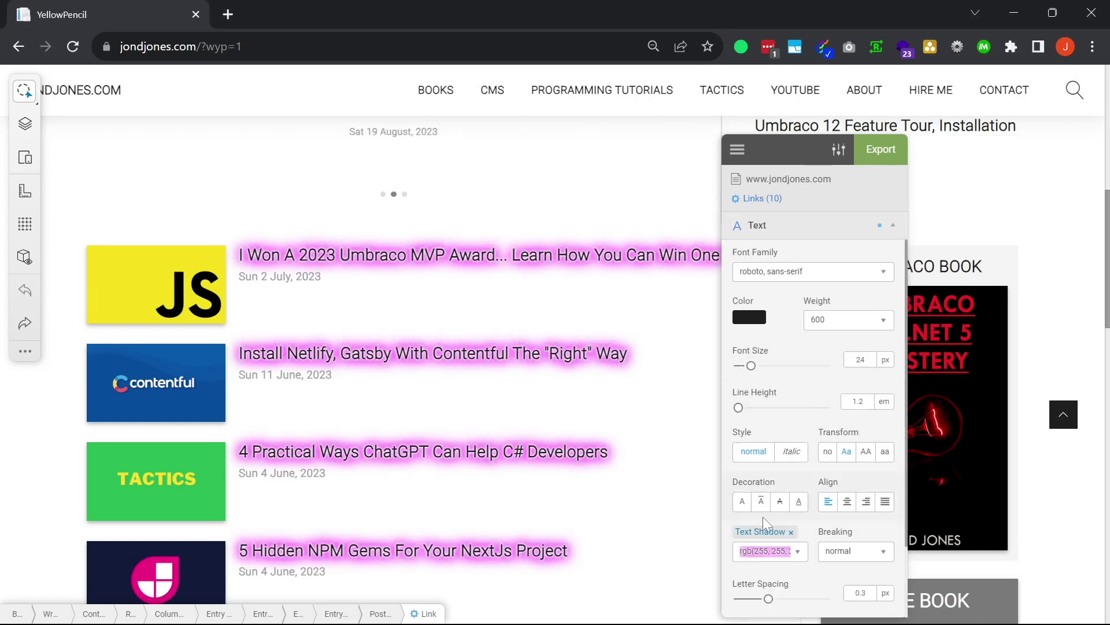
# Step: Set the post title links' text colour to red #dd3a3a and their font family to Times New Roman
pyautogui.click(749, 317)
pyautogui.click(788, 374)
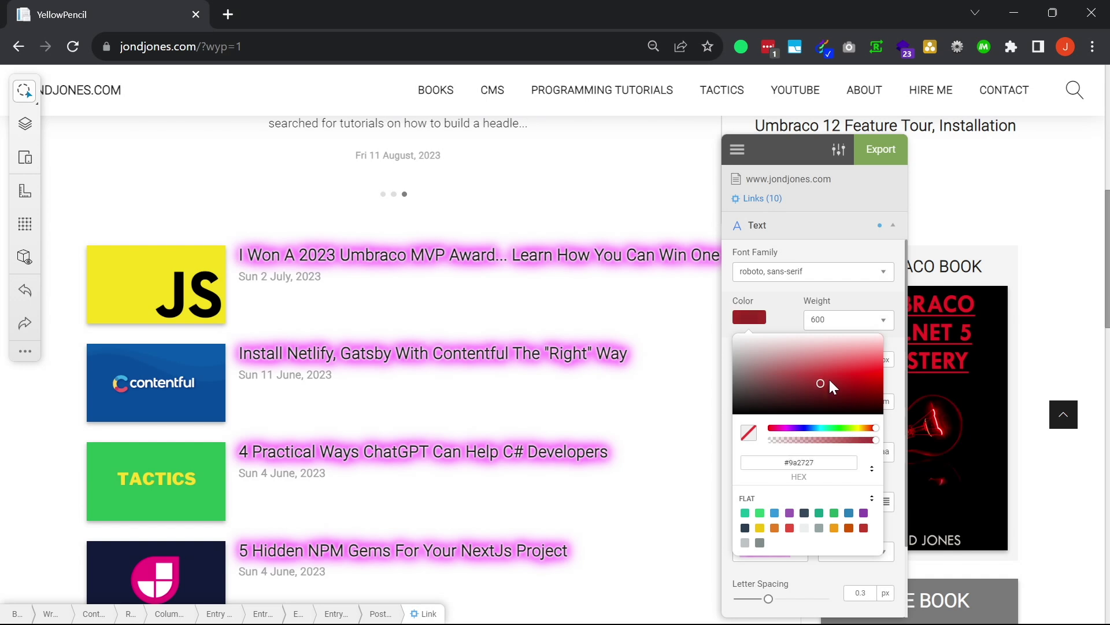
pyautogui.click(838, 368)
pyautogui.click(833, 302)
pyautogui.click(833, 271)
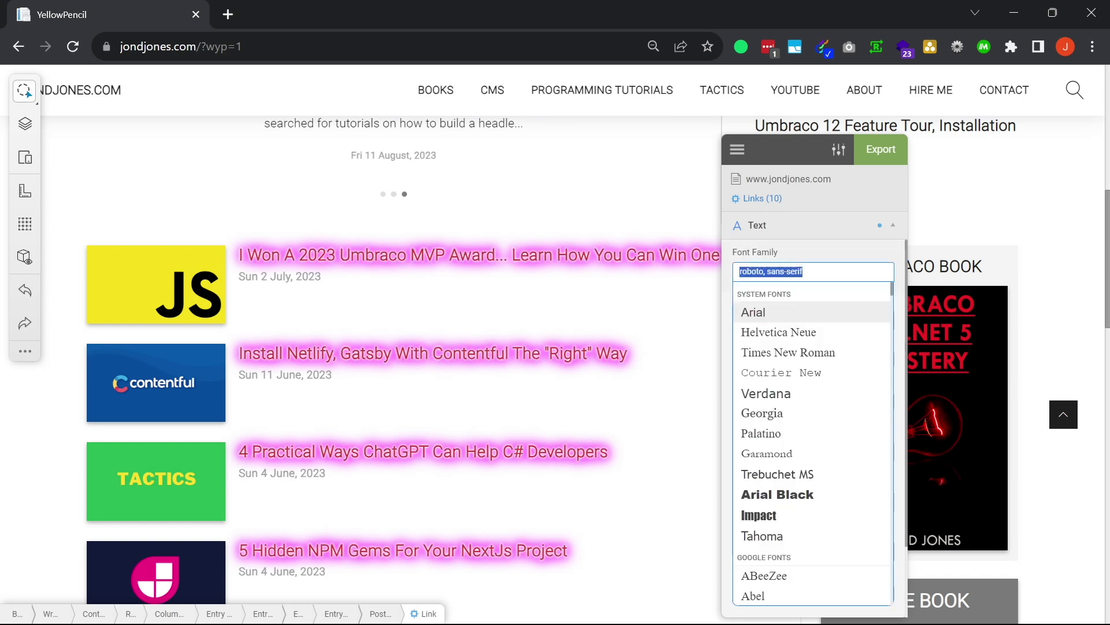
pyautogui.click(805, 349)
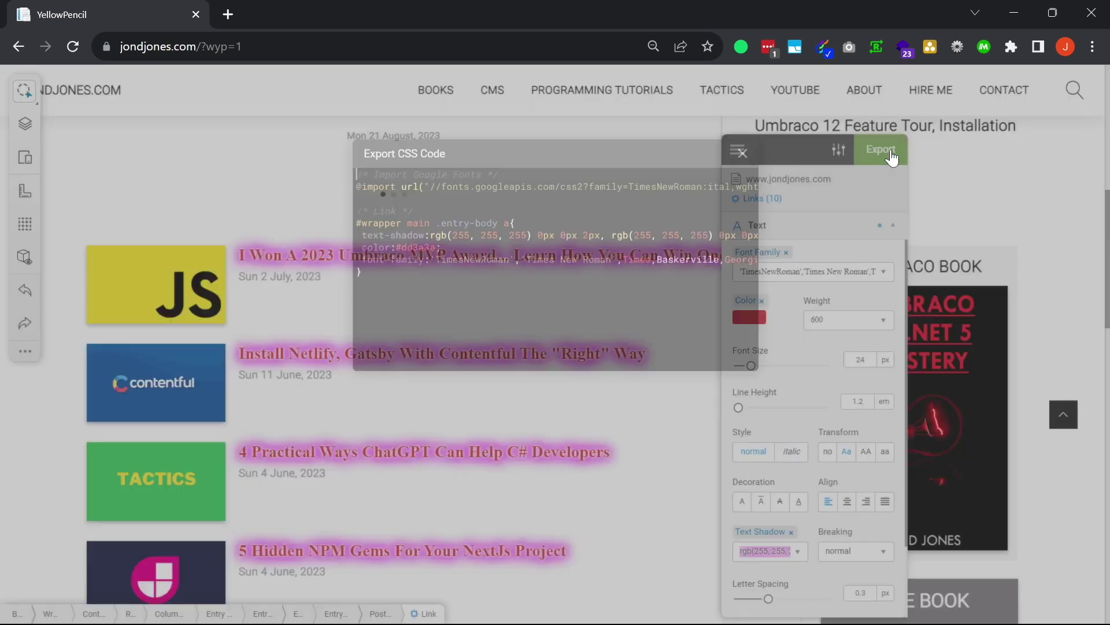
# Step: Export the CSS code for the link changes, select all of the code, and close the export dialog
pyautogui.click(884, 151)
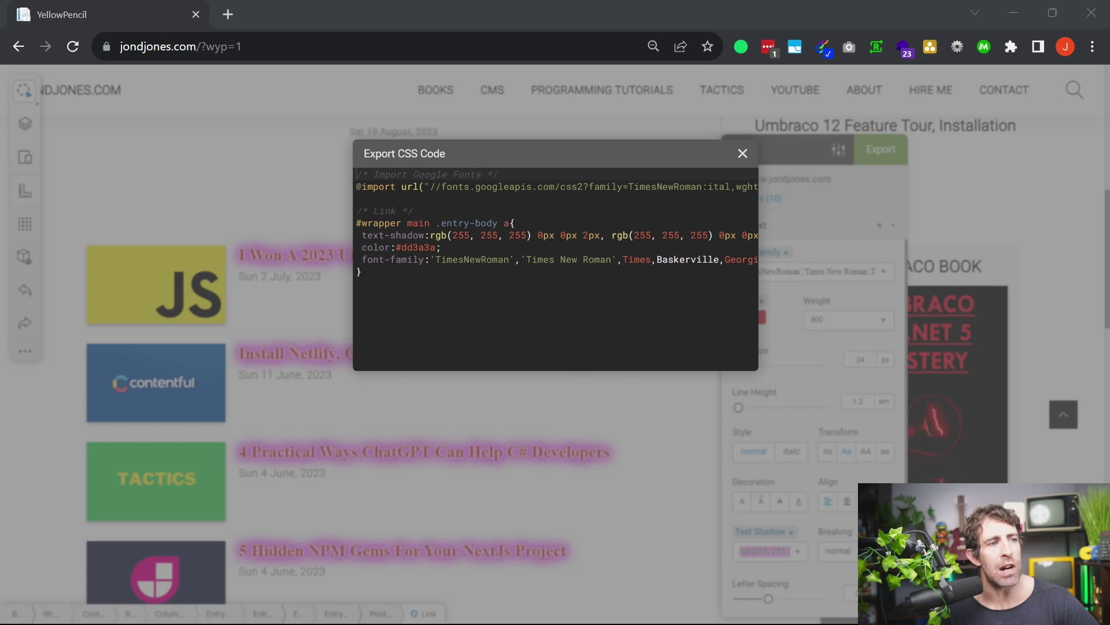
pyautogui.hotkey('ctrl', 'a')
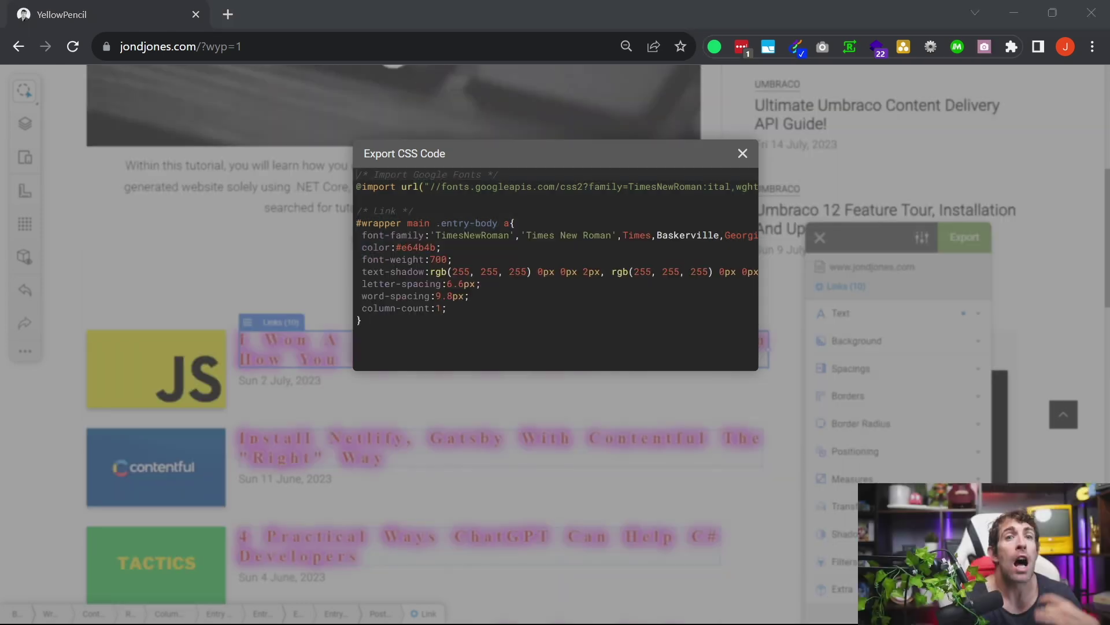
pyautogui.click(744, 152)
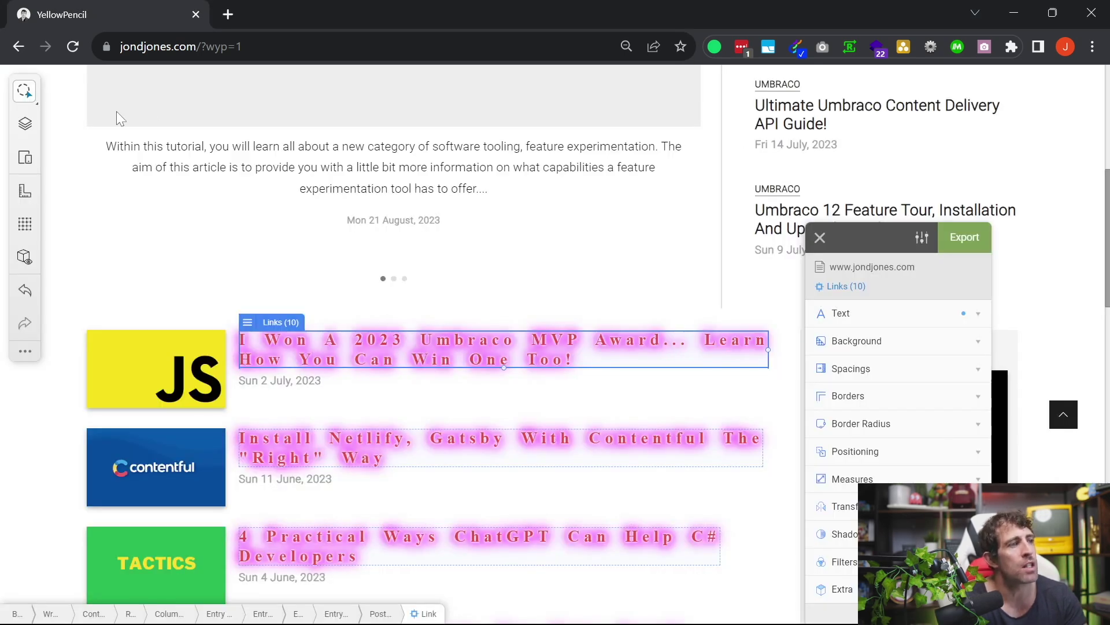
# Step: Examine the page's element tree in the Navigator and preview the layout in Responsive Mode
pyautogui.click(25, 123)
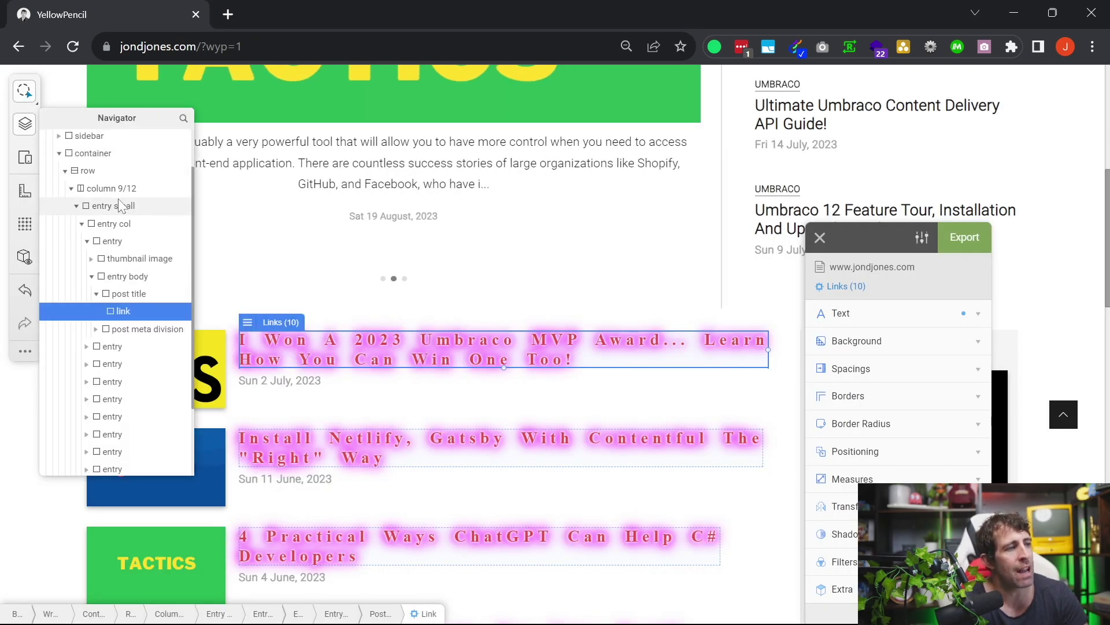
pyautogui.scroll(2, 125, 225)
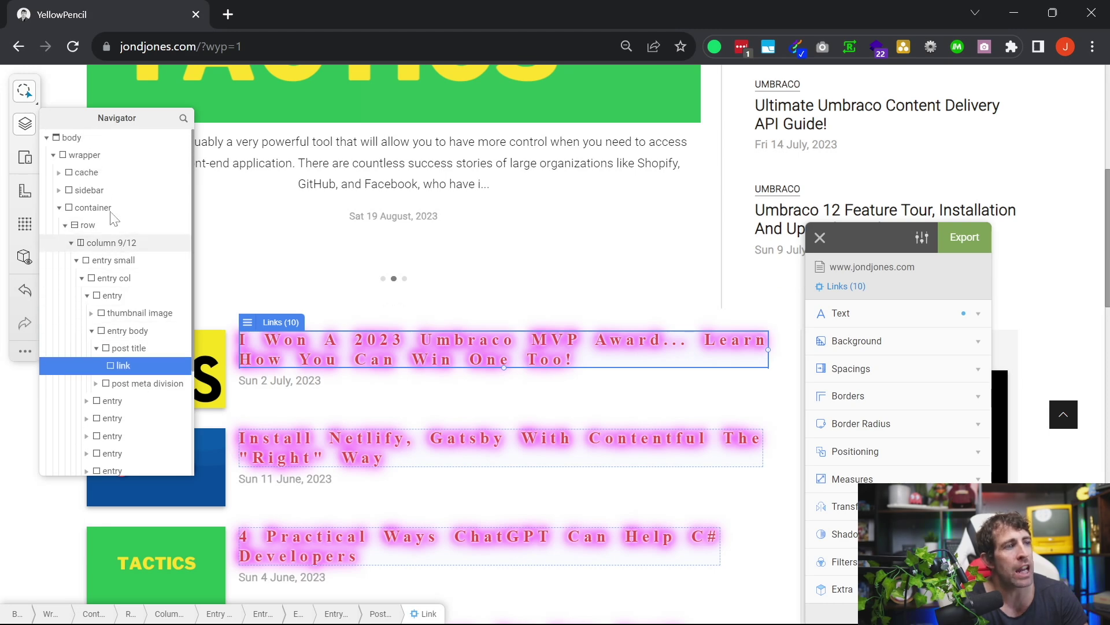
pyautogui.click(23, 158)
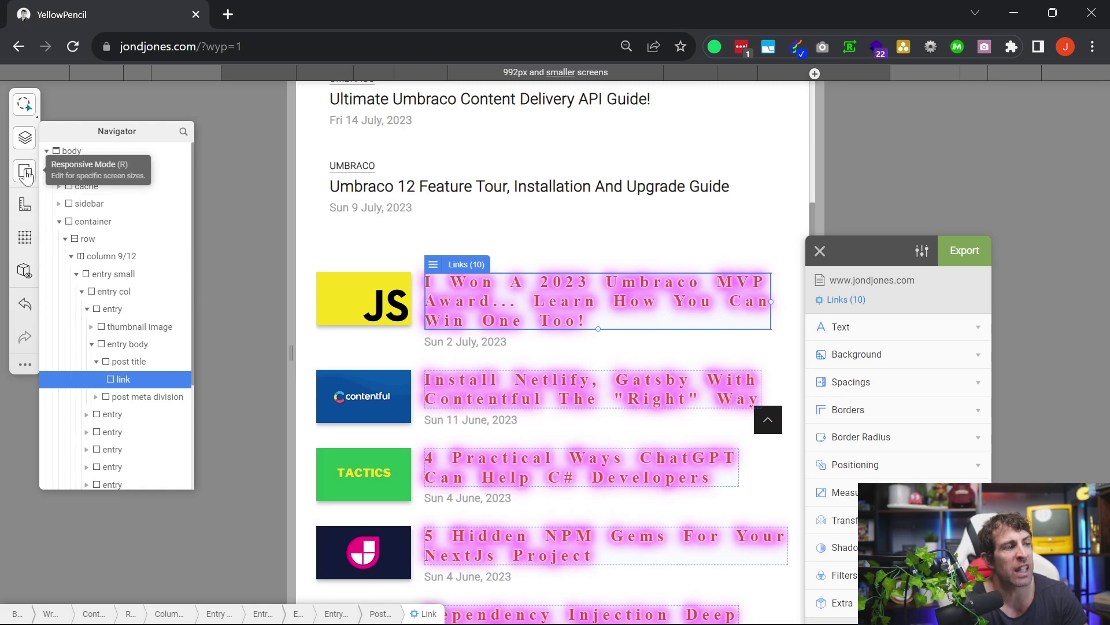
pyautogui.click(24, 174)
# Step: Measure the first post title link and inspect its element information, including CSS selector and DOM code
pyautogui.click(25, 191)
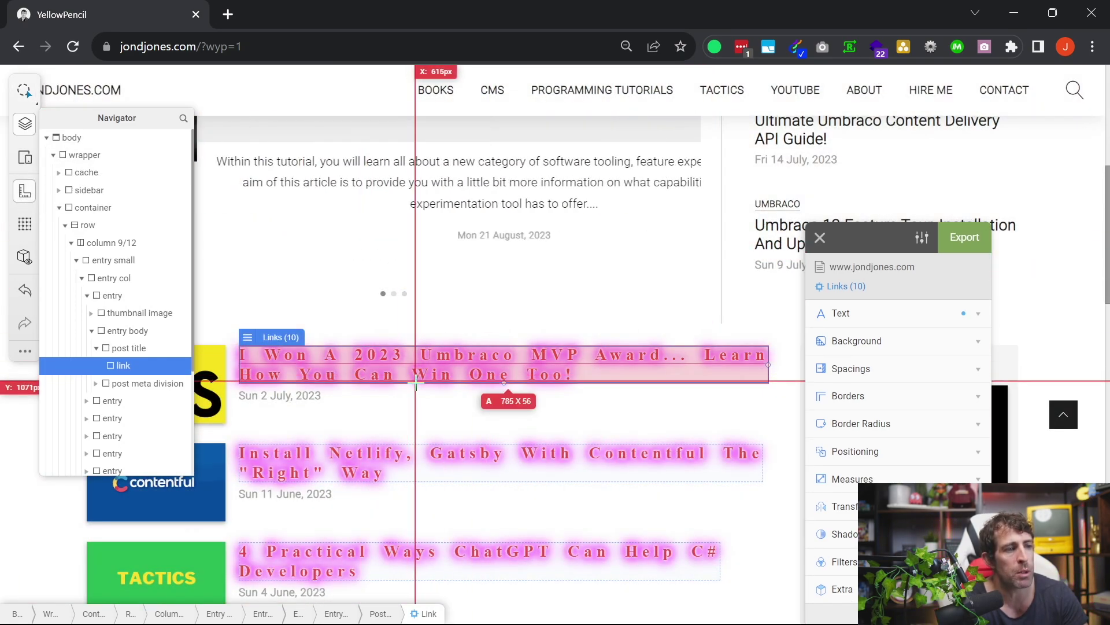
pyautogui.click(25, 191)
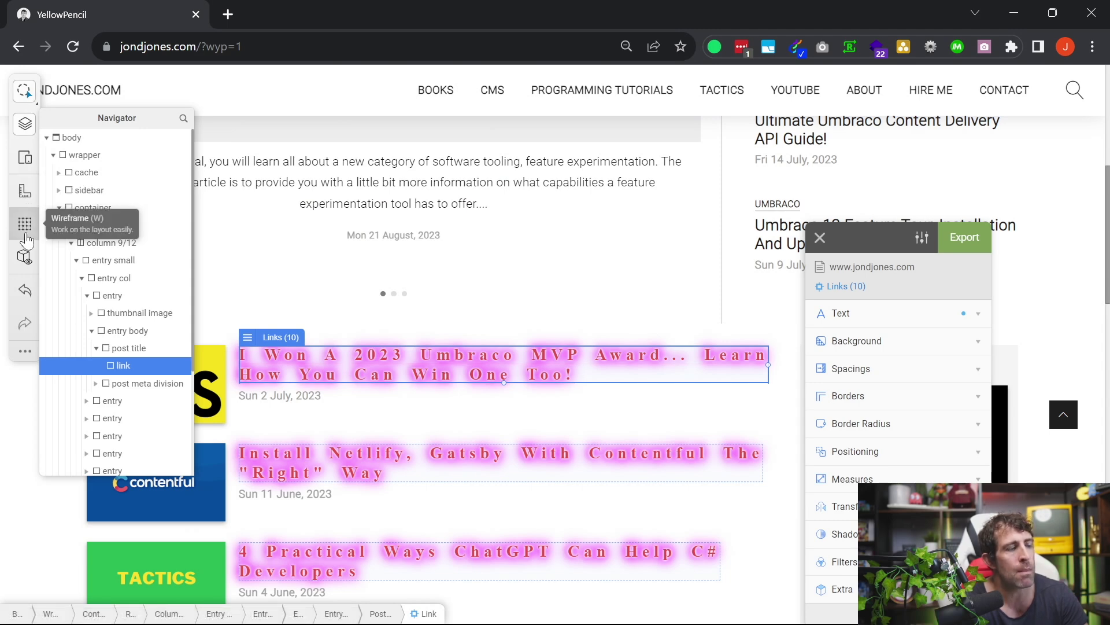
pyautogui.click(24, 264)
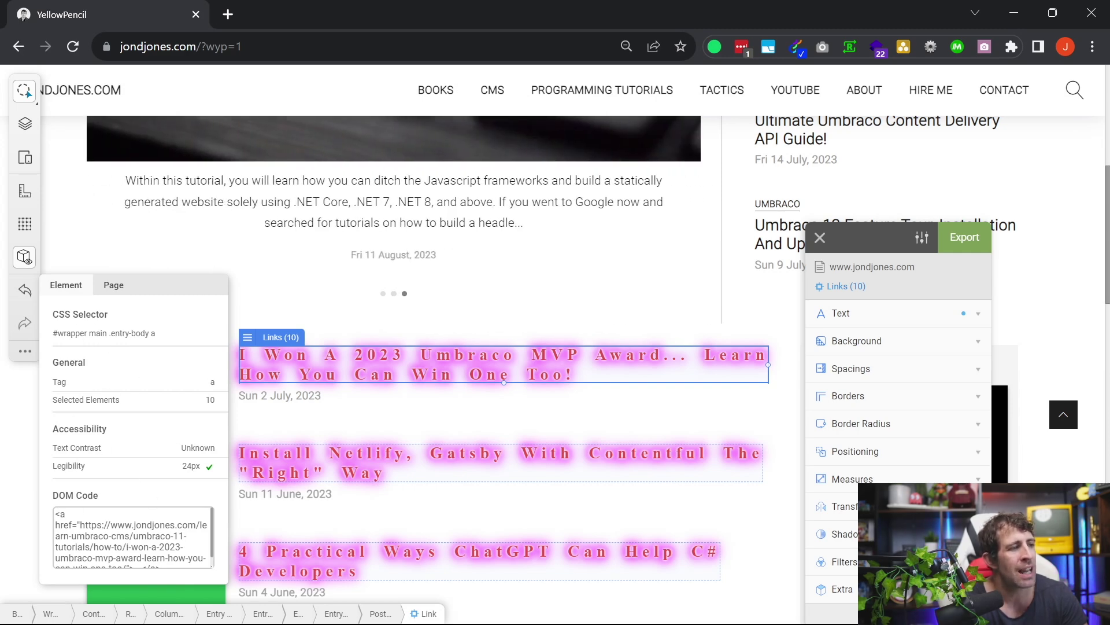
pyautogui.moveTo(144, 469)
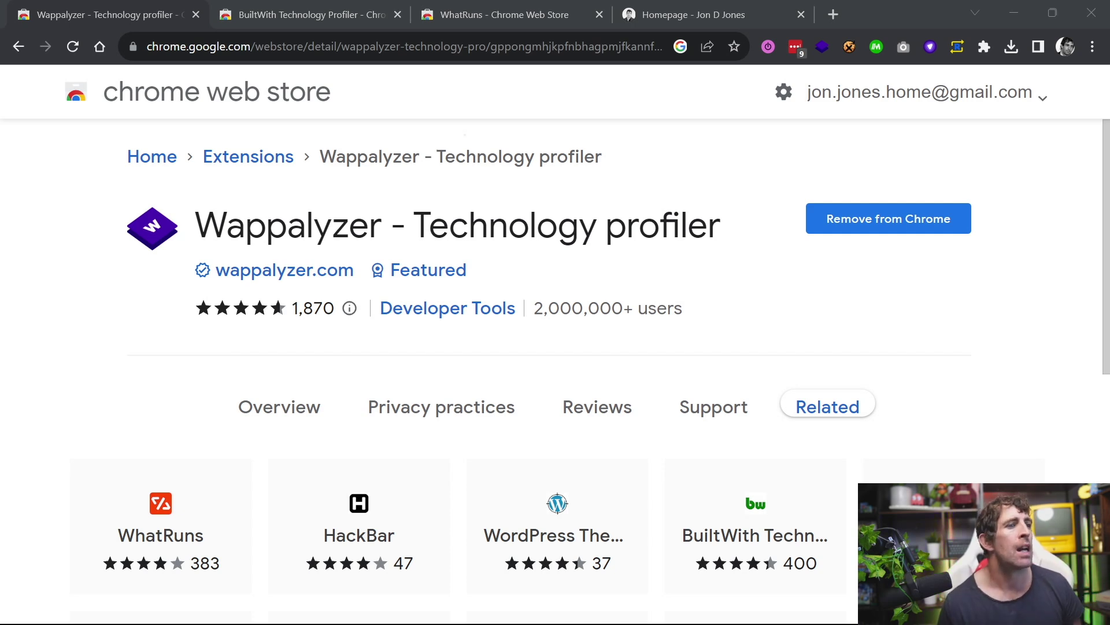
# Step: Compare the Chrome Web Store pages of the Wappalyzer, BuiltWith and WhatRuns technology profiler extensions
pyautogui.moveTo(560, 527)
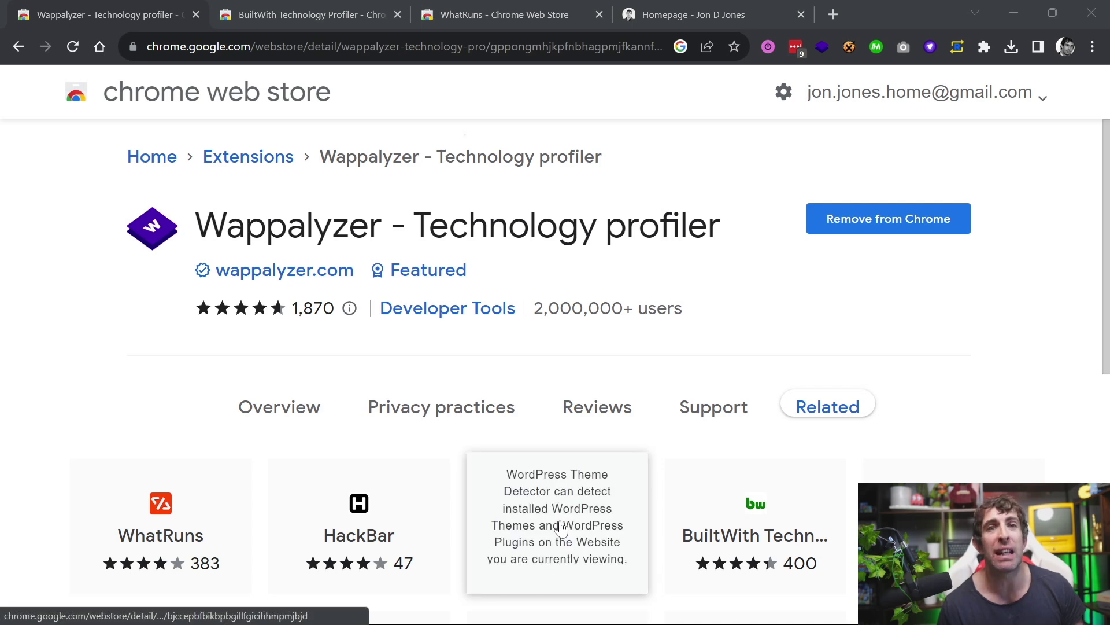
pyautogui.click(300, 8)
pyautogui.click(541, 8)
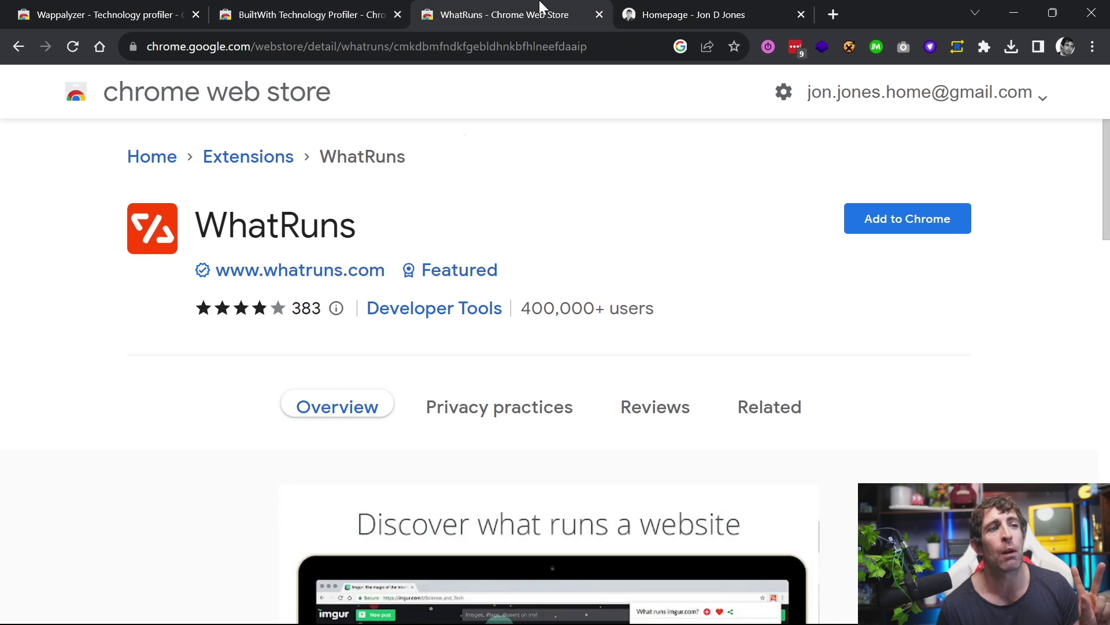
pyautogui.click(173, 8)
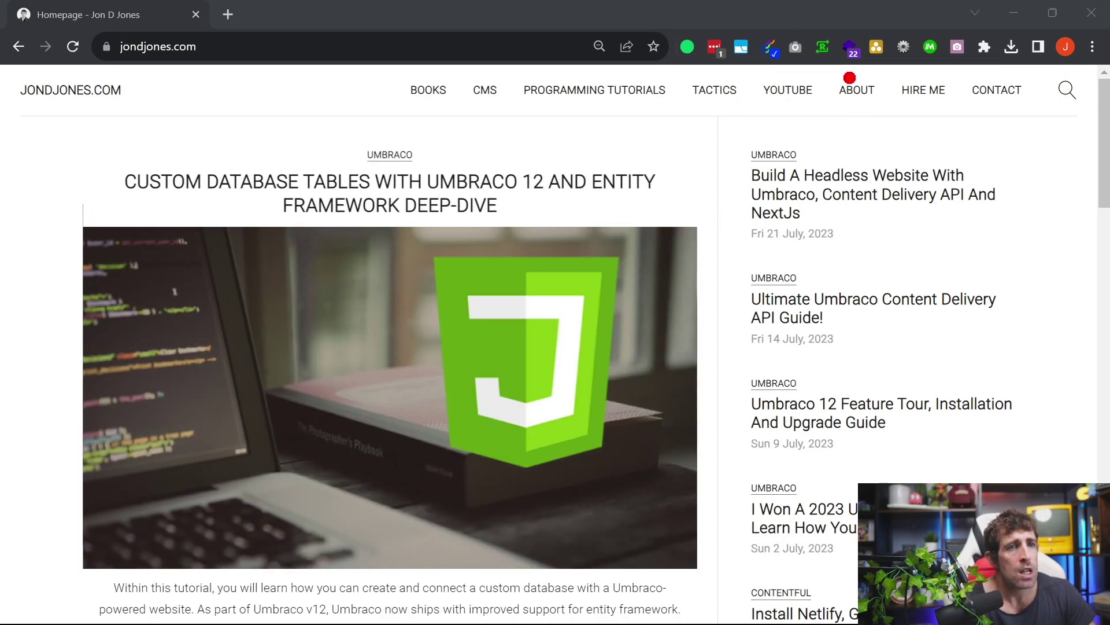
# Step: Run Wappalyzer on the homepage and look at its additional information section
pyautogui.moveTo(850, 77)
pyautogui.mouseDown()
pyautogui.moveTo(867, 173)
pyautogui.moveTo(832, 85)
pyautogui.mouseUp()
pyautogui.moveTo(820, 28); pyautogui.dragTo(879, 26)
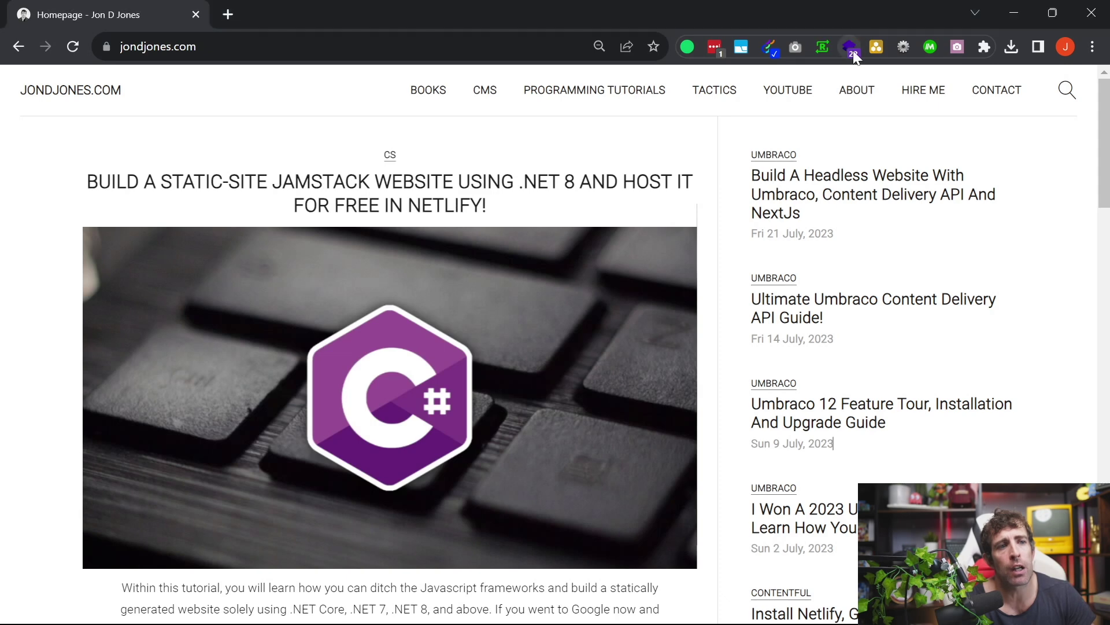
pyautogui.click(849, 47)
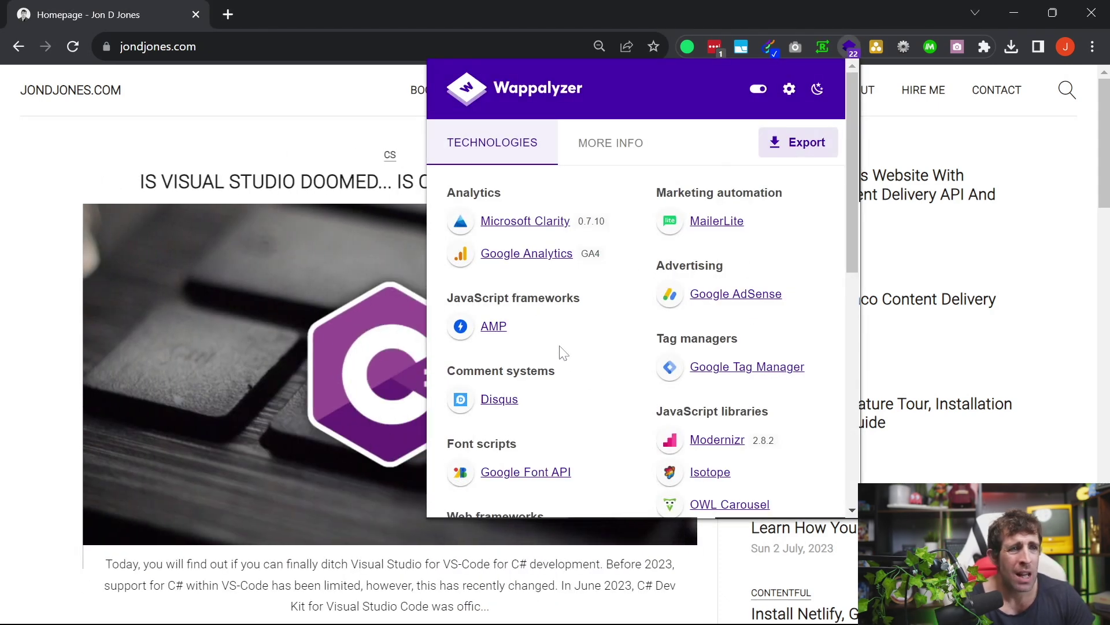
pyautogui.click(612, 145)
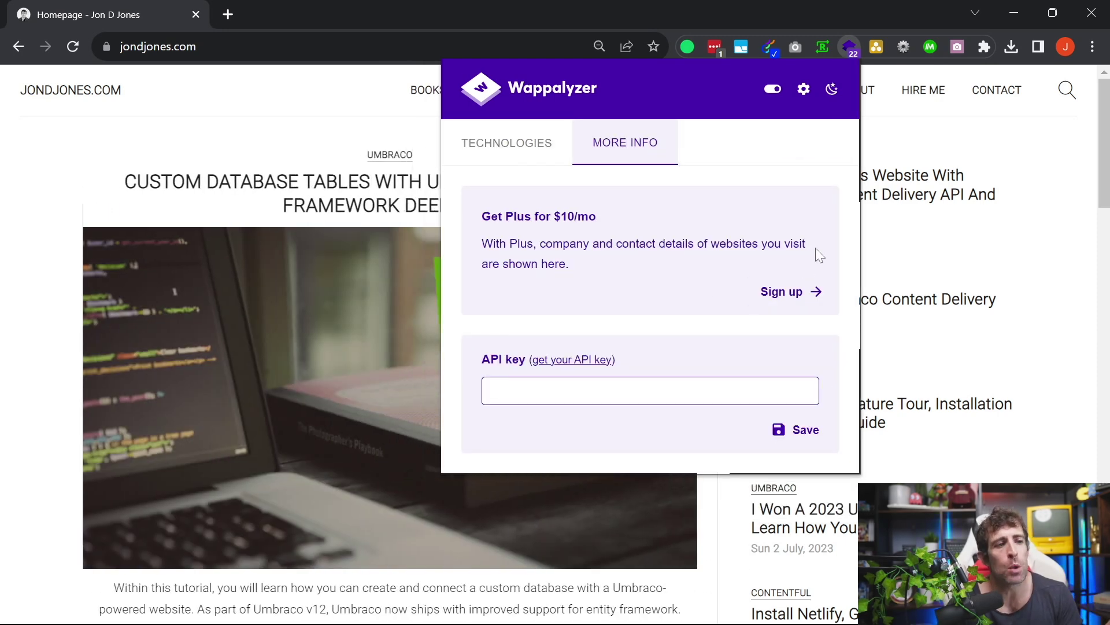
# Step: Review Wappalyzer's full list of technologies detected on the homepage
pyautogui.click(523, 139)
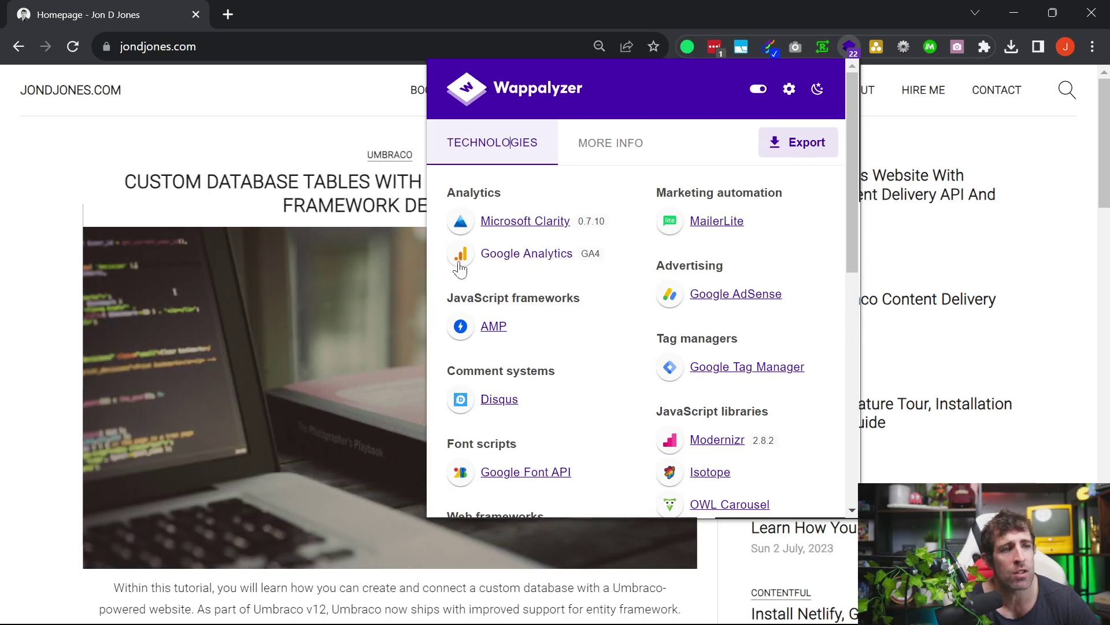
pyautogui.scroll(-1, 703, 219)
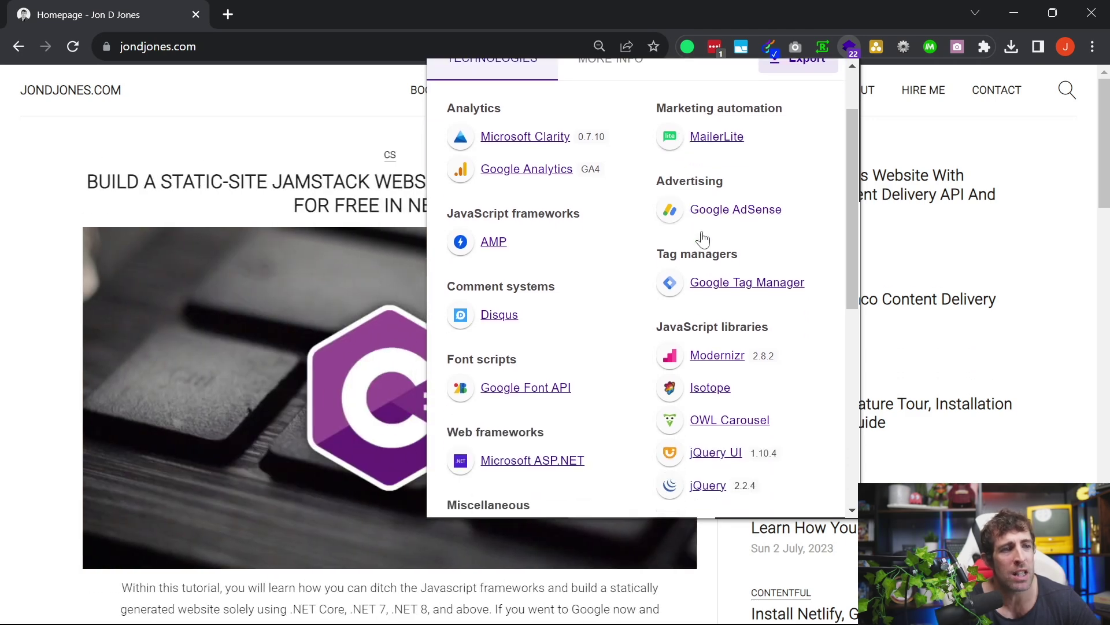
pyautogui.scroll(-3, 788, 280)
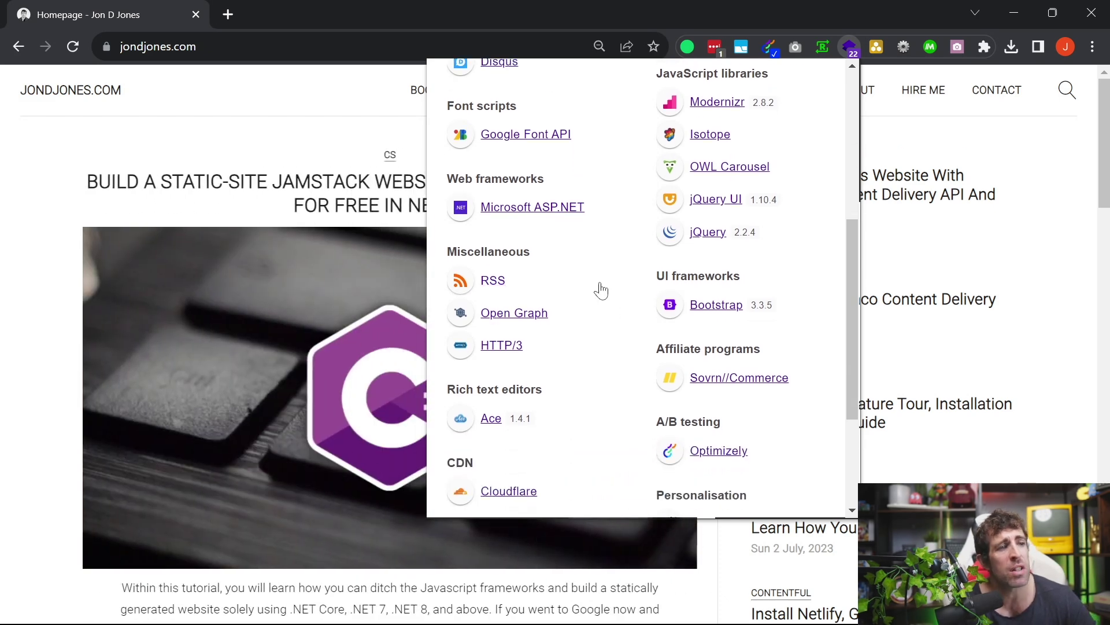
pyautogui.scroll(-3, 703, 336)
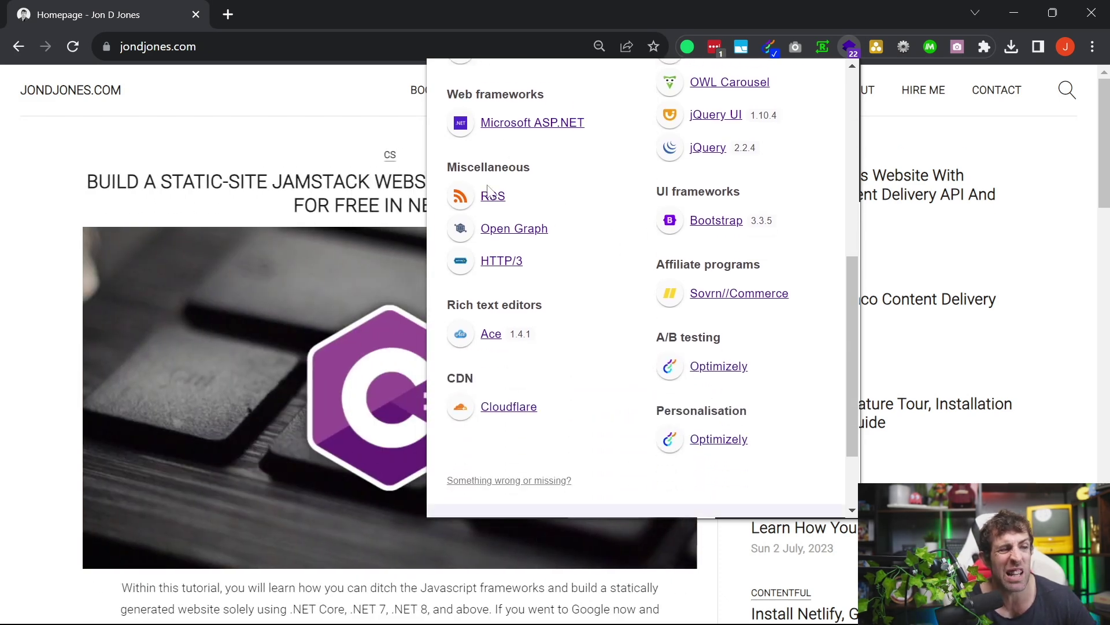
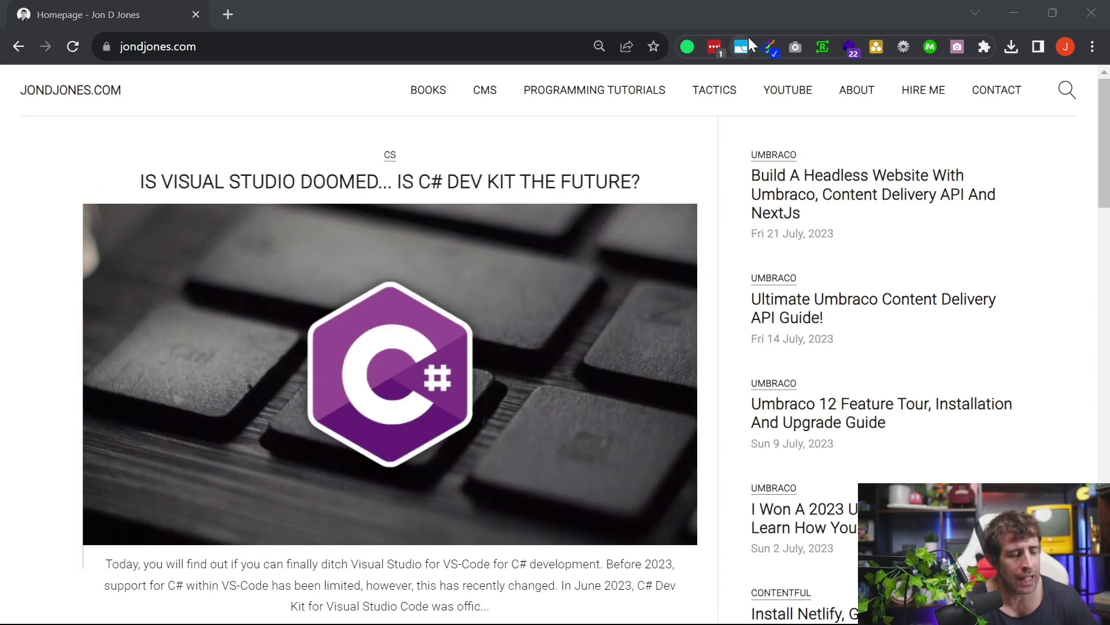
# Step: Open Session Buddy, save the window with 12 tabs as a session named "Save 1", and look through the saved sessions
pyautogui.moveTo(749, 37)
pyautogui.mouseDown()
pyautogui.moveTo(692, 23)
pyautogui.moveTo(765, 59)
pyautogui.moveTo(764, 29)
pyautogui.mouseUp()
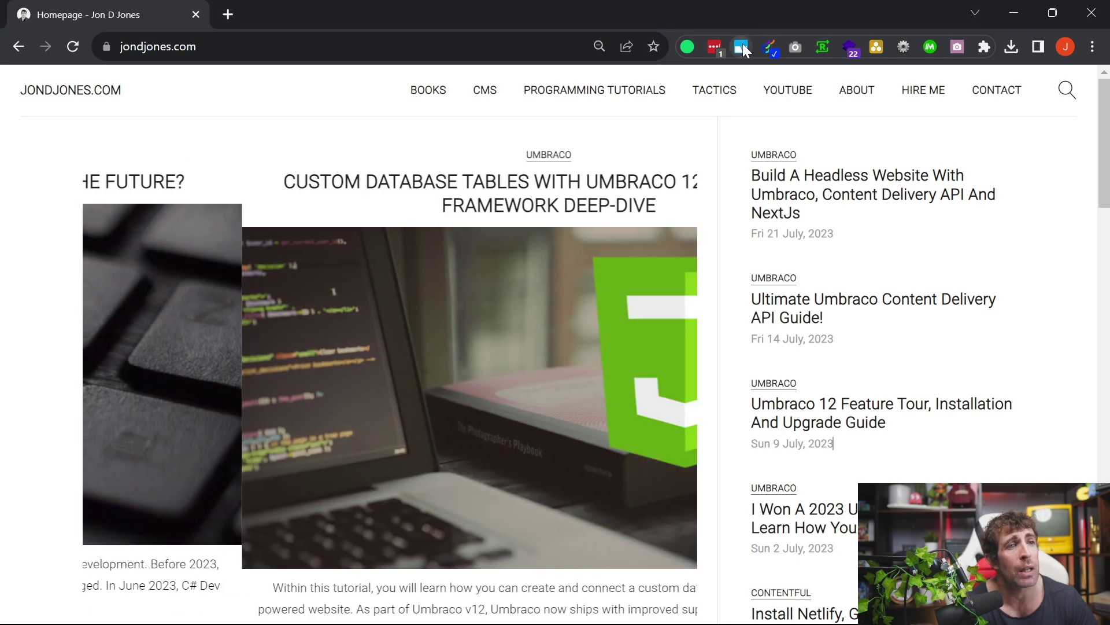
pyautogui.click(742, 46)
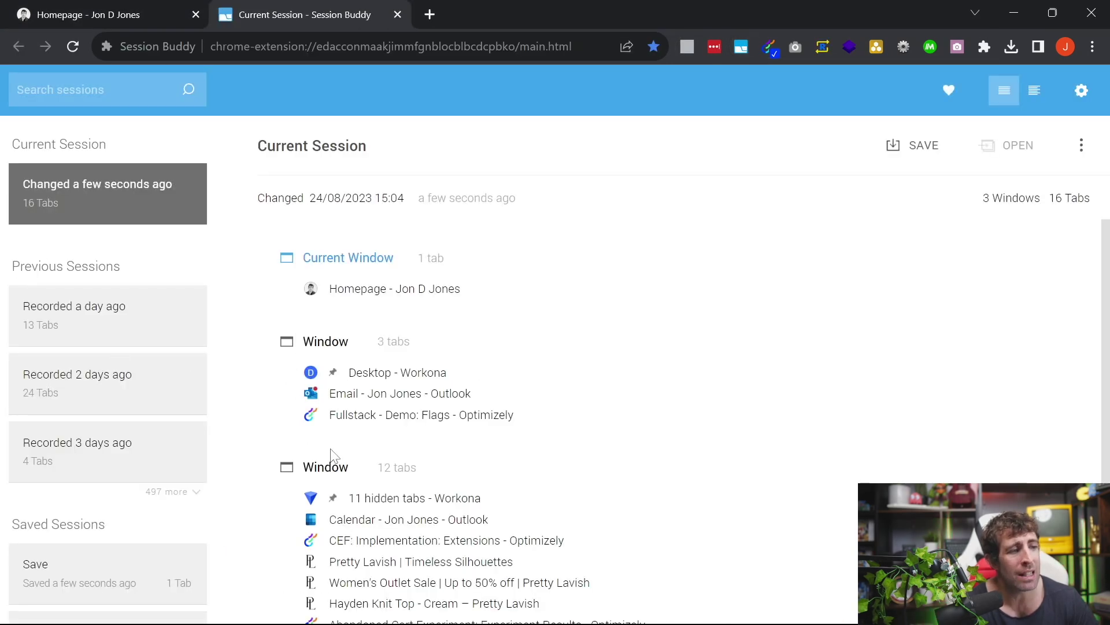
pyautogui.rightClick(330, 466)
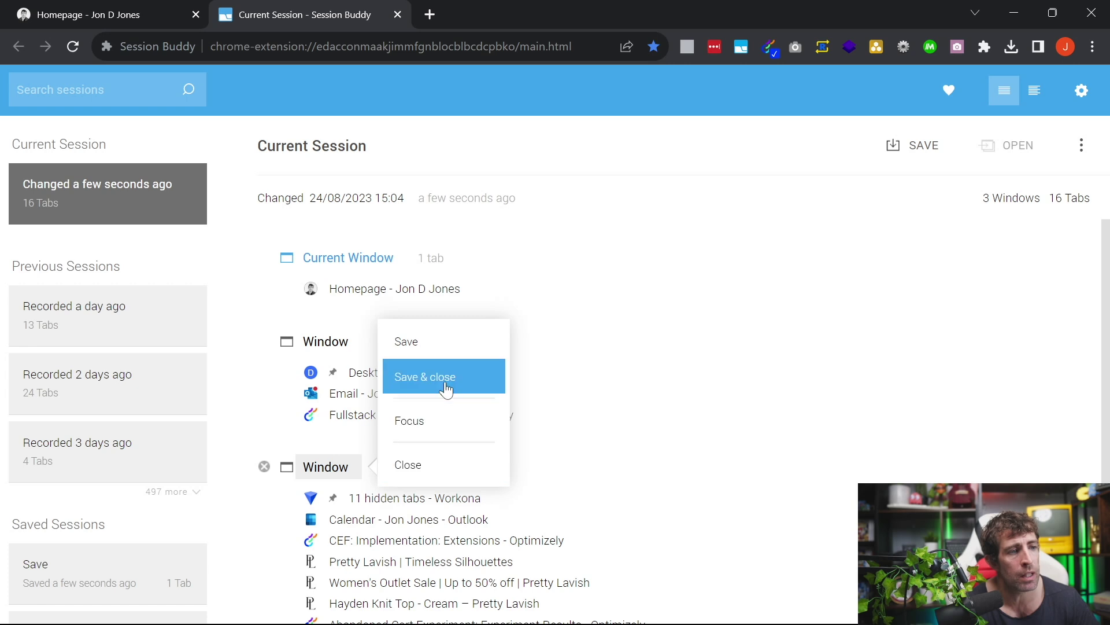
pyautogui.click(436, 344)
pyautogui.click(547, 129)
pyautogui.write('Save ')
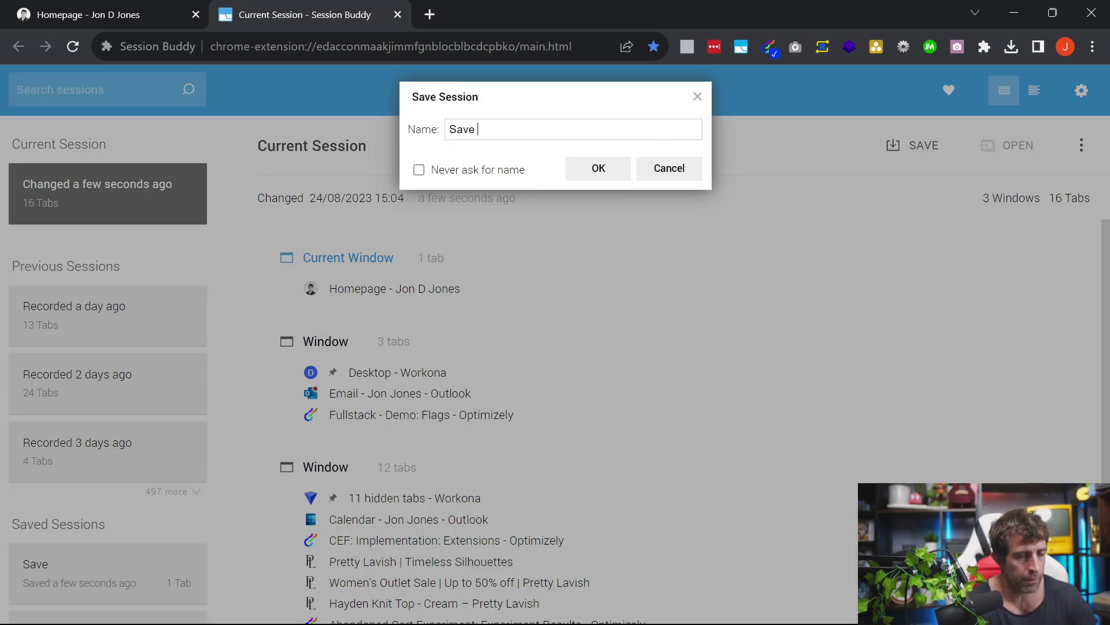
pyautogui.write('1')
pyautogui.press('Return')
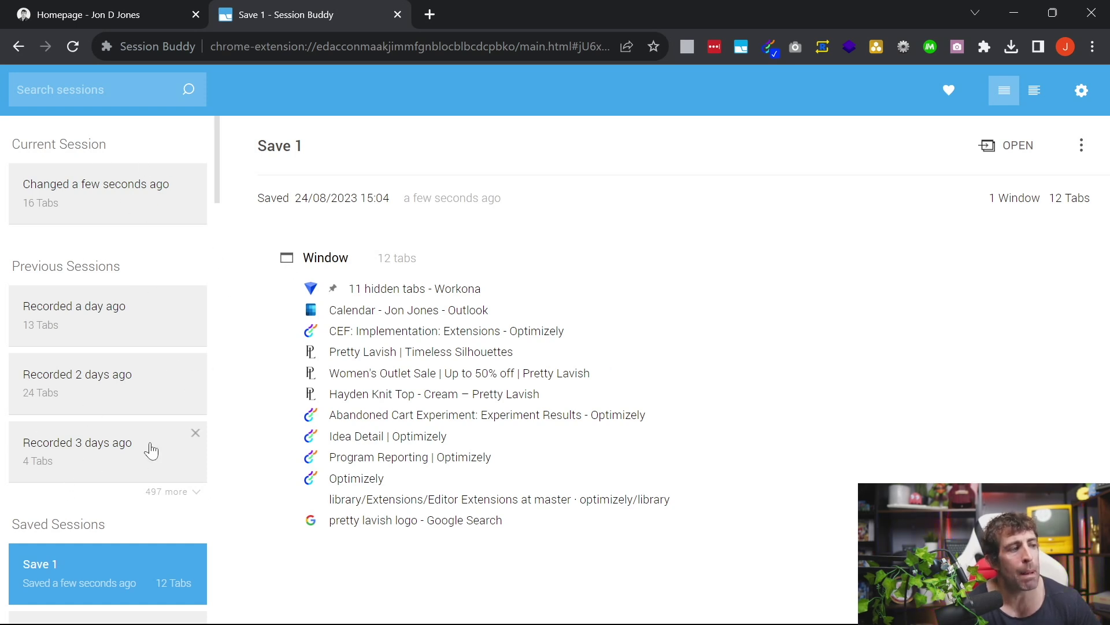
pyautogui.scroll(-3, 124, 354)
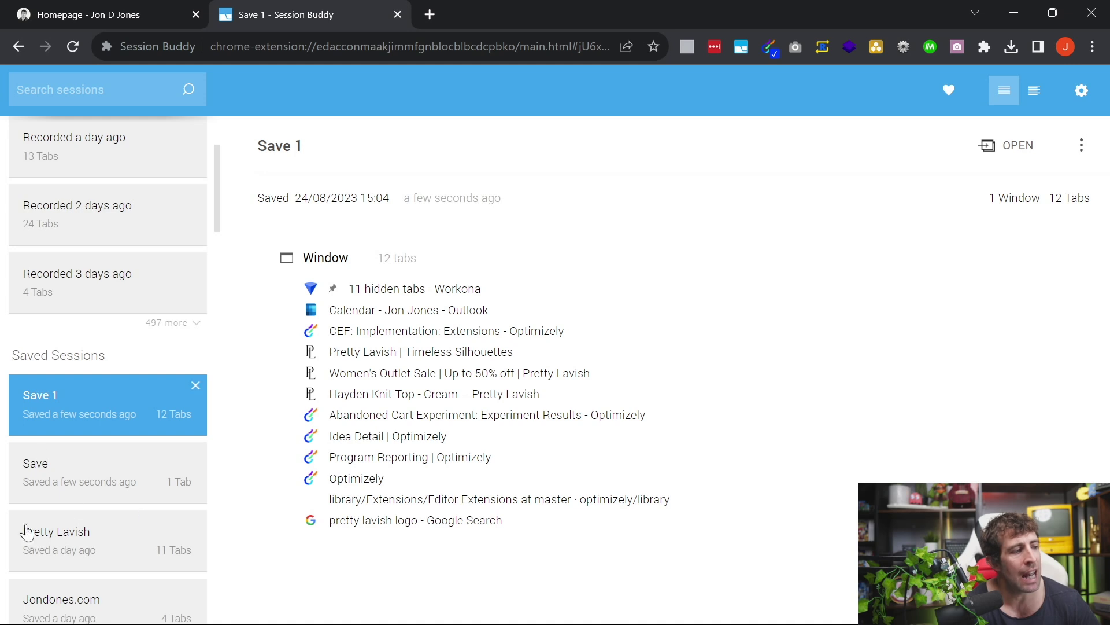
# Step: Select the saved session "Project 1" in Session Buddy and open its window's tabs
pyautogui.scroll(-4, 139, 433)
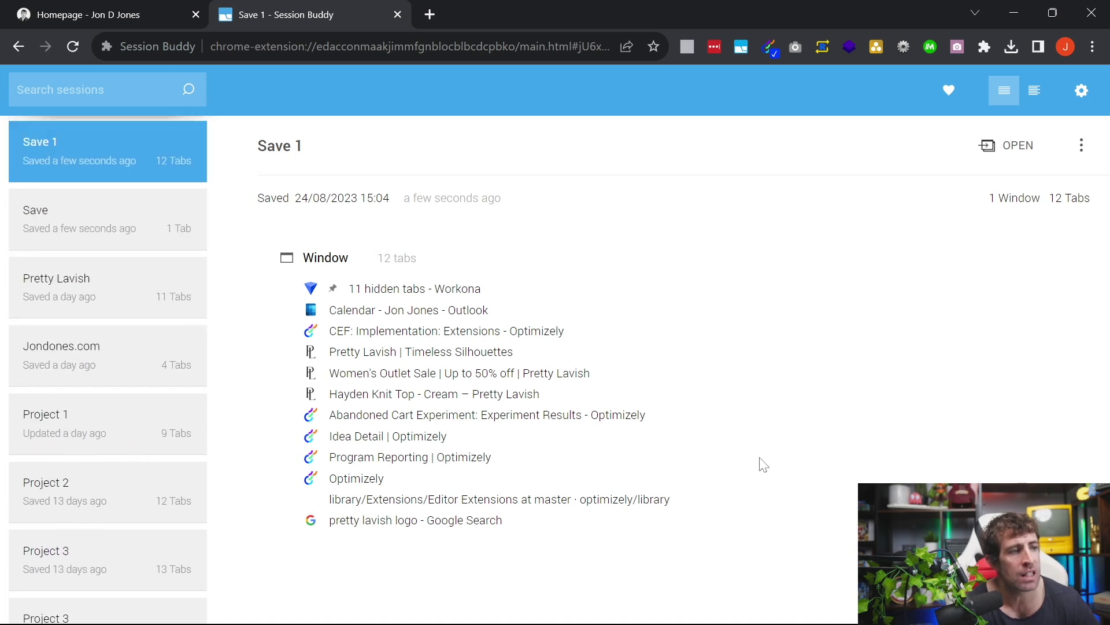
pyautogui.click(104, 413)
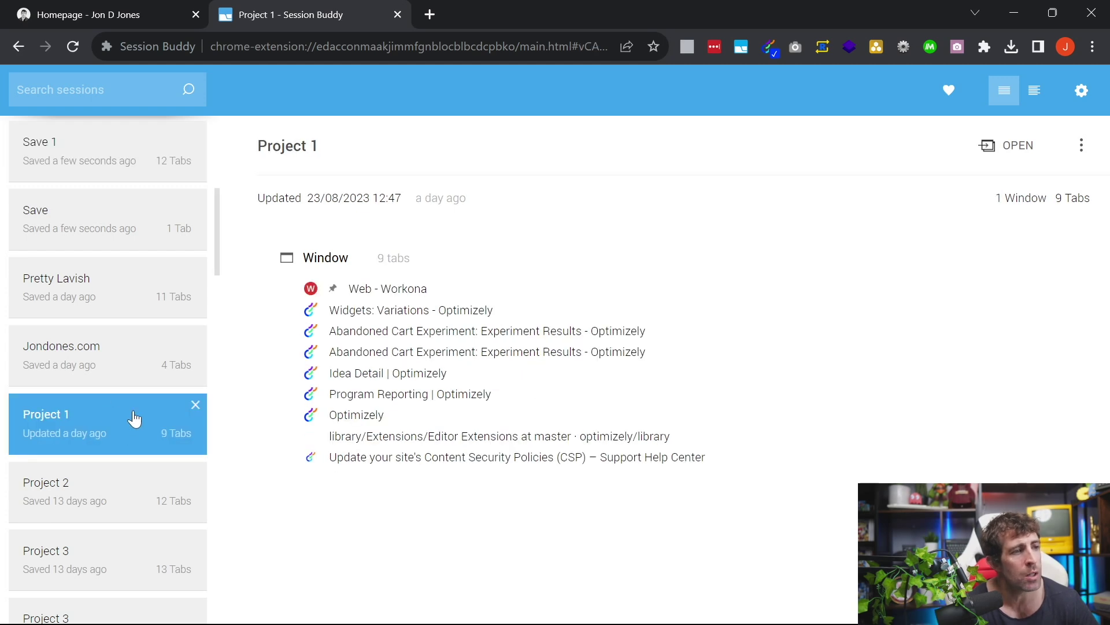
pyautogui.rightClick(327, 257)
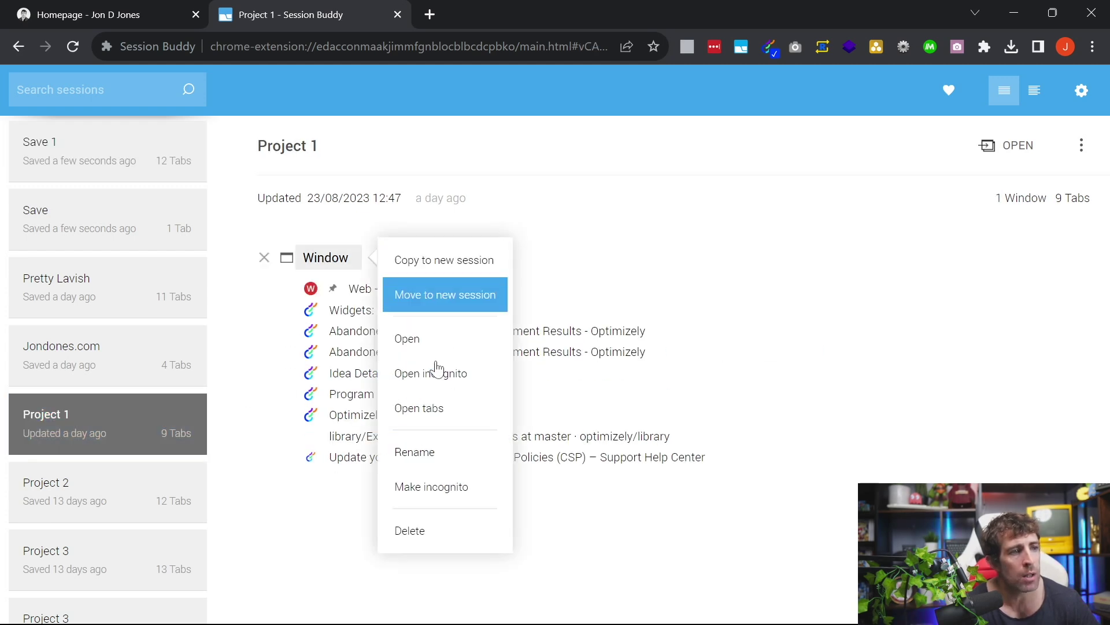
pyautogui.click(454, 412)
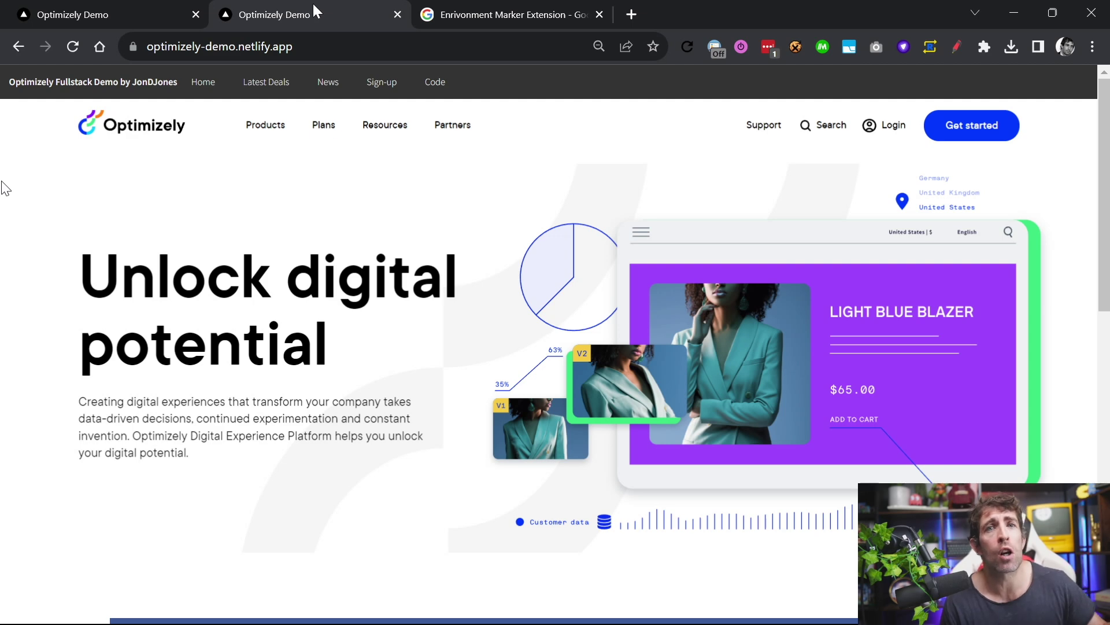
# Step: Look at Environment Marker's Chrome Web Store page from the search results and return to the localhost:3000 demo site
pyautogui.click(509, 8)
pyautogui.click(273, 365)
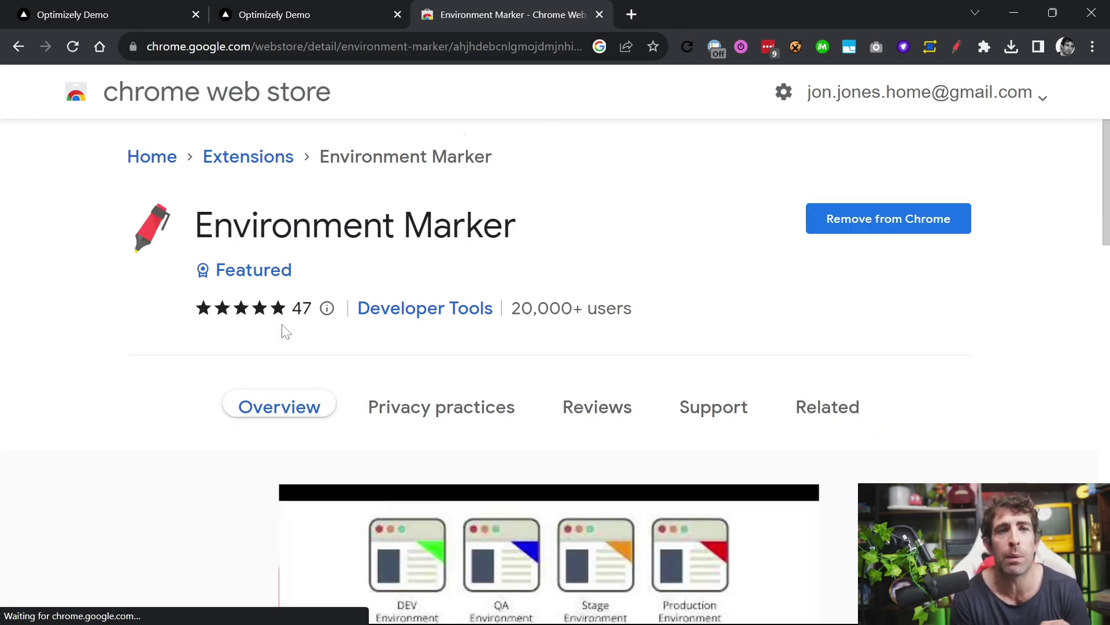
pyautogui.click(123, 8)
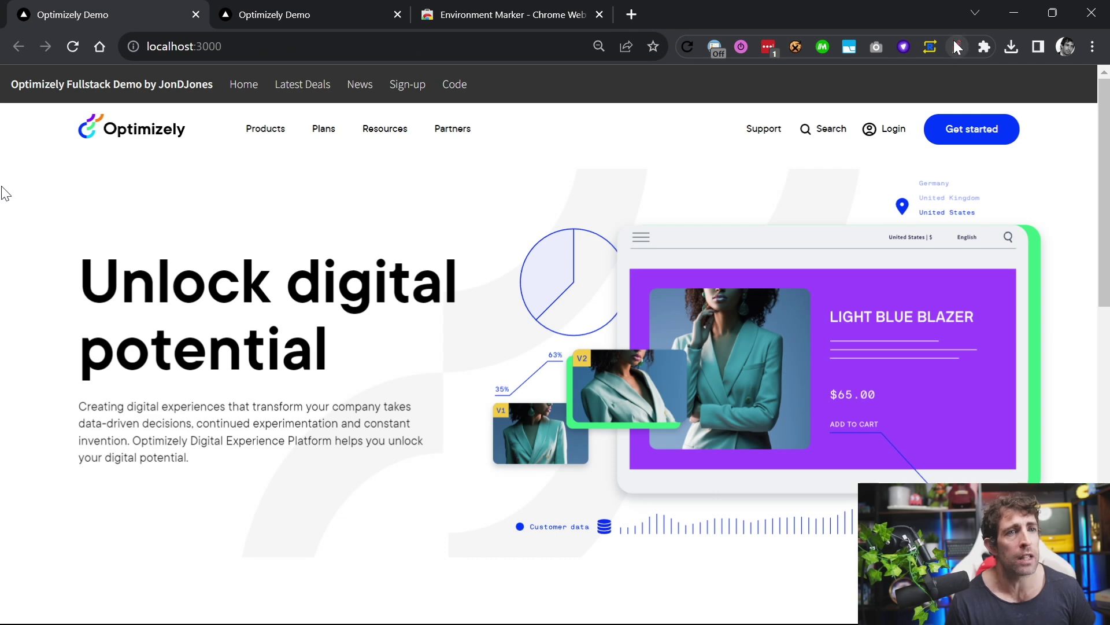
# Step: Open Environment Marker's quick configuration for the localhost site and name its label "DEV SITE"
pyautogui.click(957, 46)
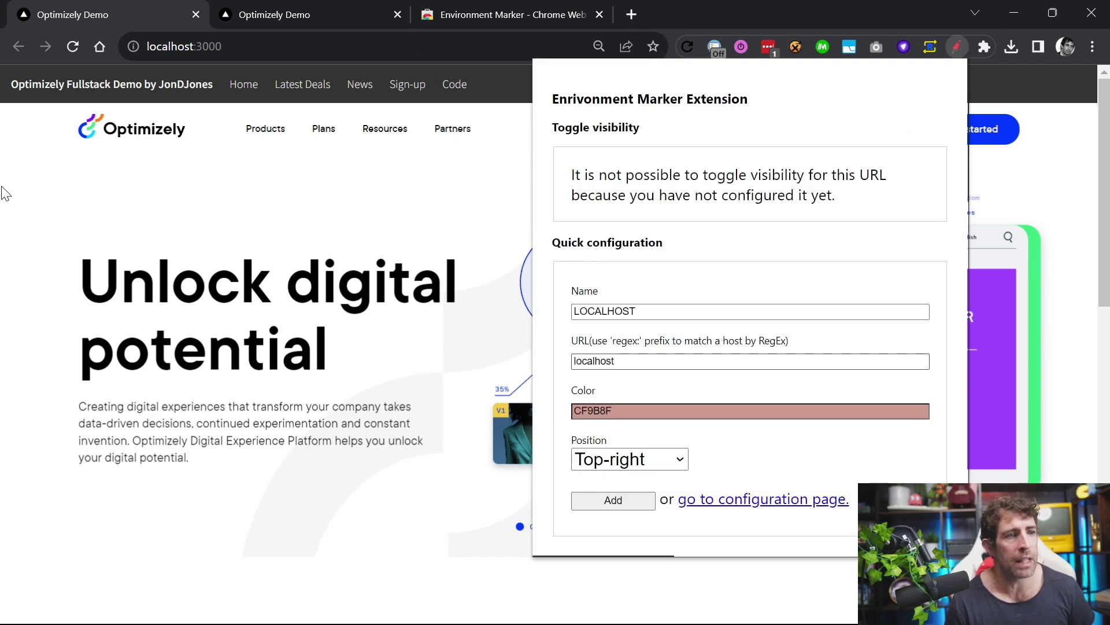
pyautogui.click(650, 312)
pyautogui.hotkey('ctrl', 'a')
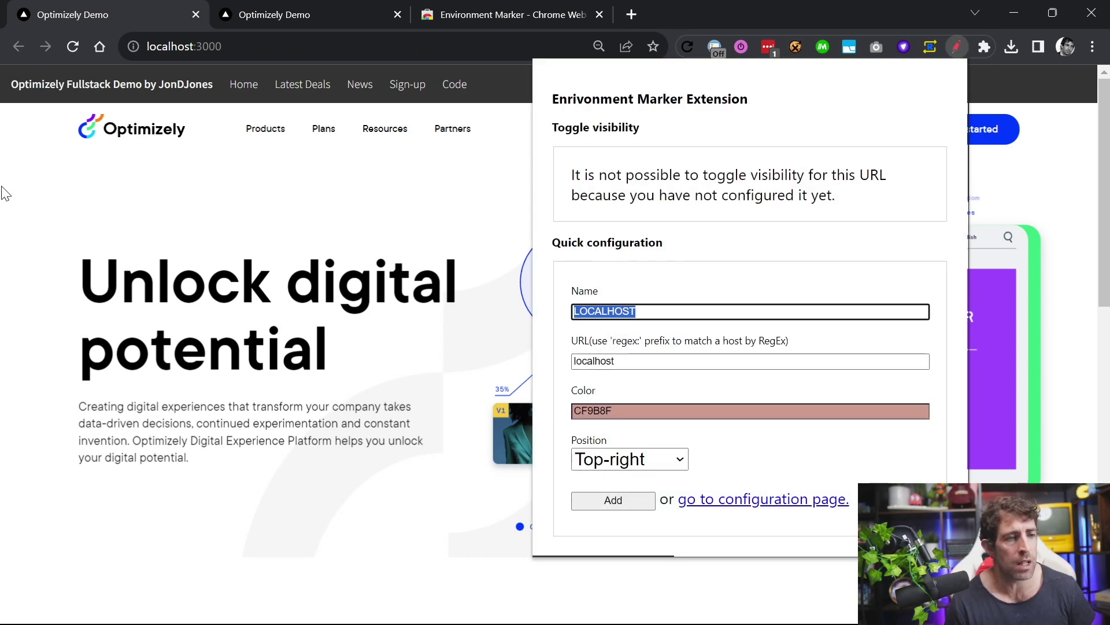
pyautogui.write('DEV SITE')
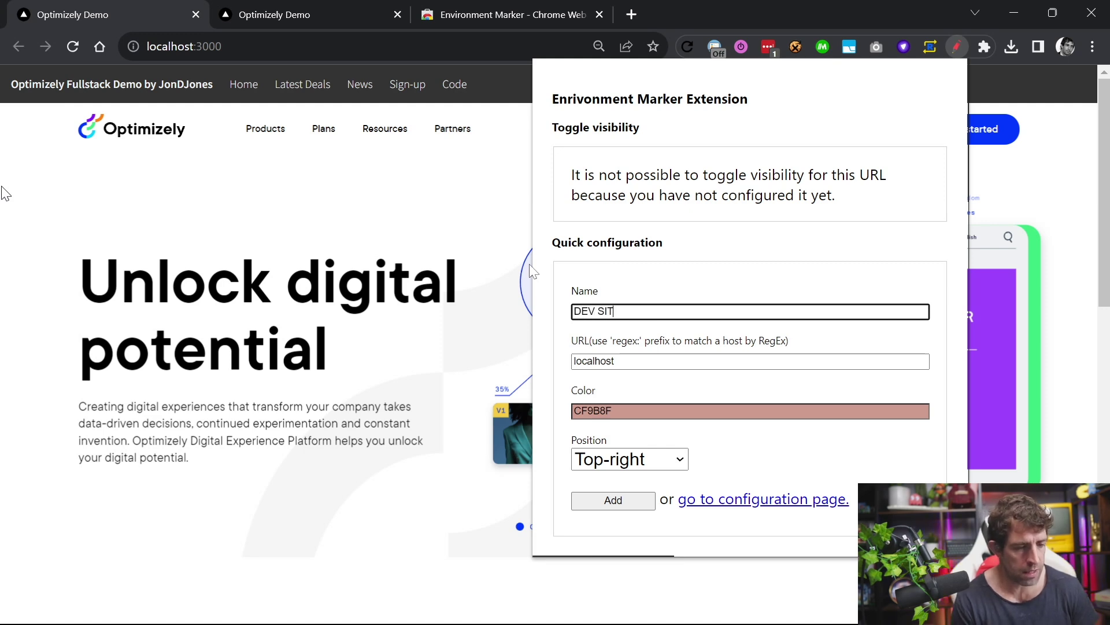
# Step: Set the localhost label's color to green 24CF0F and add the marker to the site
pyautogui.click(631, 412)
pyautogui.moveTo(627, 454); pyautogui.dragTo(571, 423)
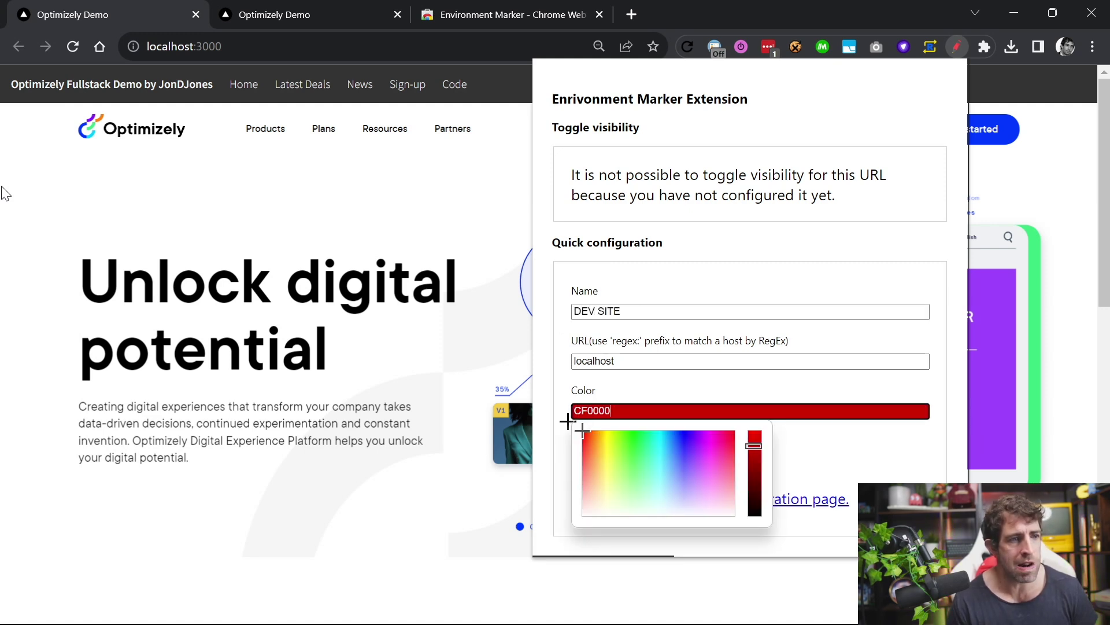
pyautogui.moveTo(625, 459); pyautogui.dragTo(621, 445)
pyautogui.click(702, 397)
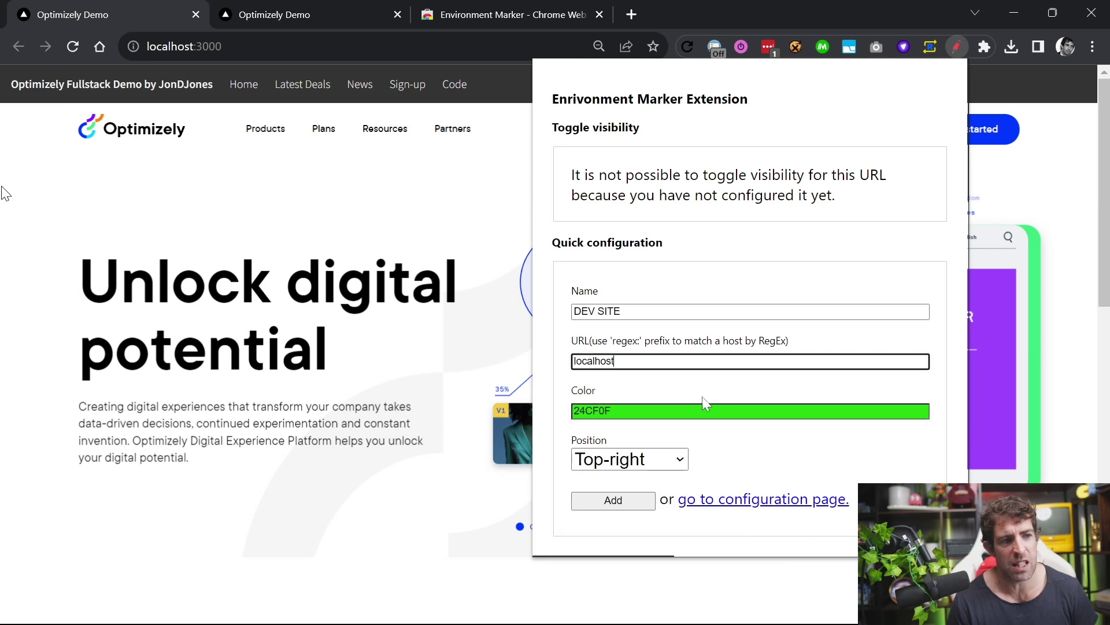
pyautogui.click(631, 500)
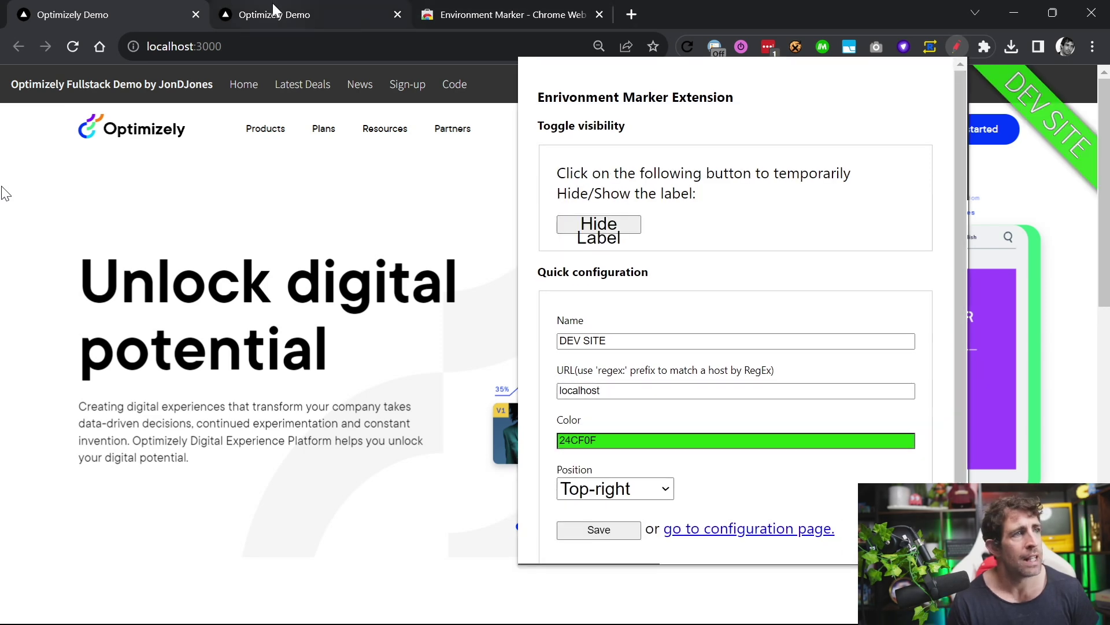
# Step: Rename the environment label of optimizely-demo.netlify.app to "PROD" and save it
pyautogui.click(277, 15)
pyautogui.click(957, 46)
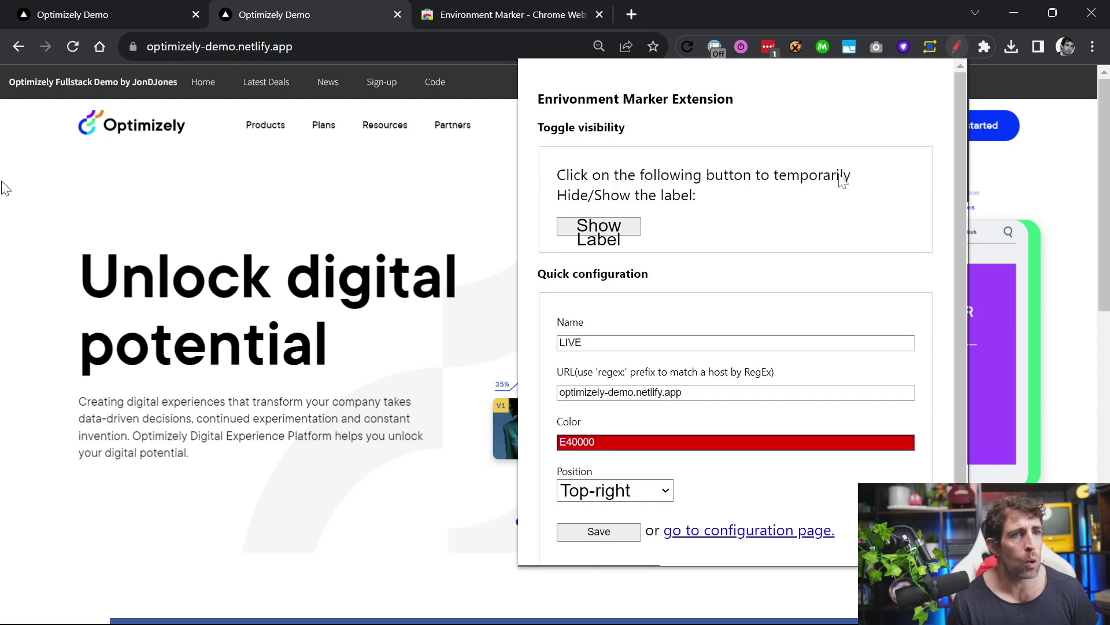
pyautogui.doubleClick(629, 342)
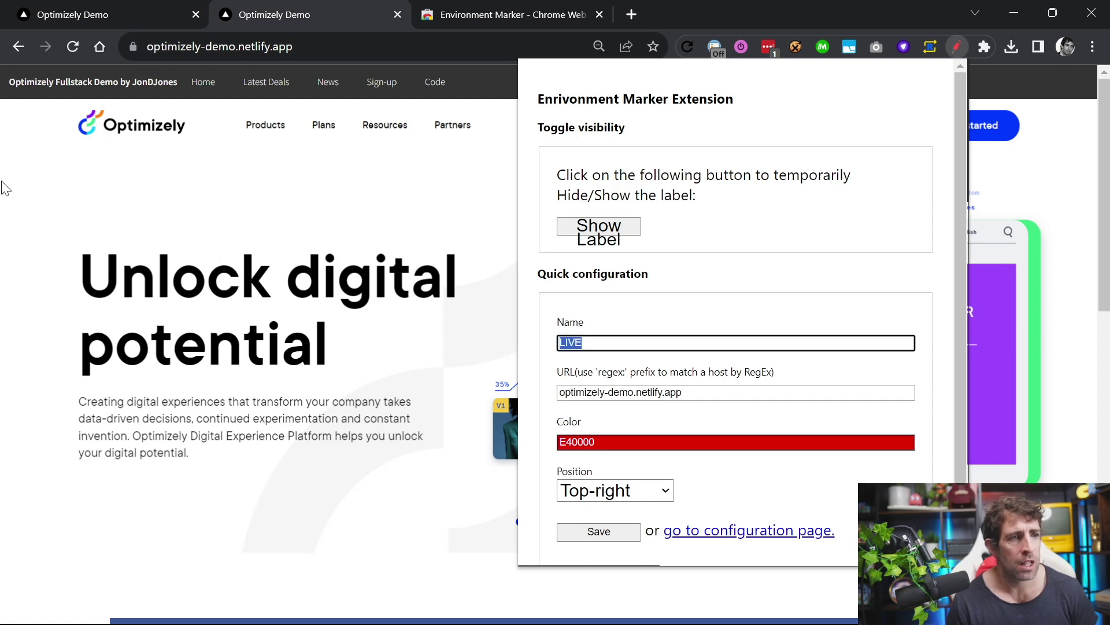
pyautogui.write('PROD')
pyautogui.click(596, 531)
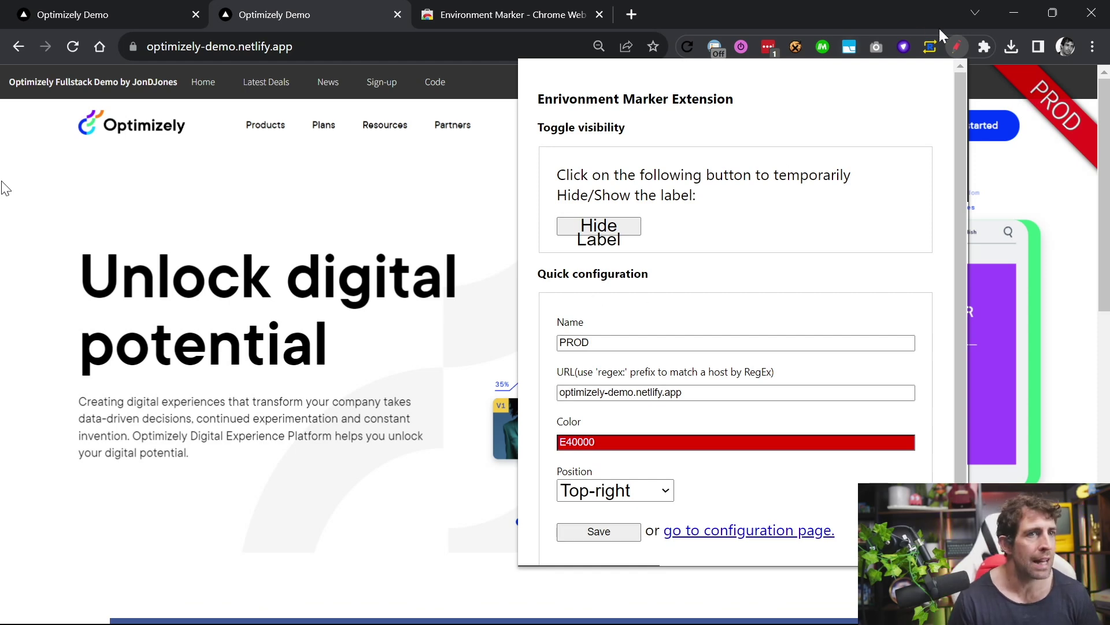
# Step: Close the marker settings and compare the environment labels on the localhost and optimizely-demo.netlify.app tabs
pyautogui.click(957, 46)
pyautogui.click(79, 7)
pyautogui.click(251, 6)
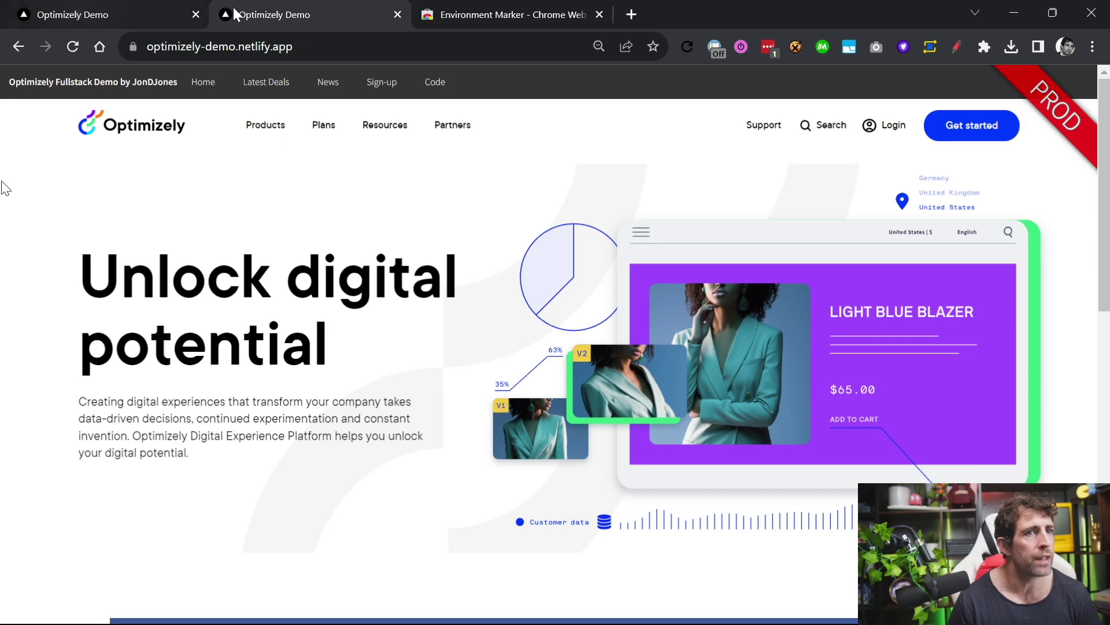
pyautogui.click(129, 7)
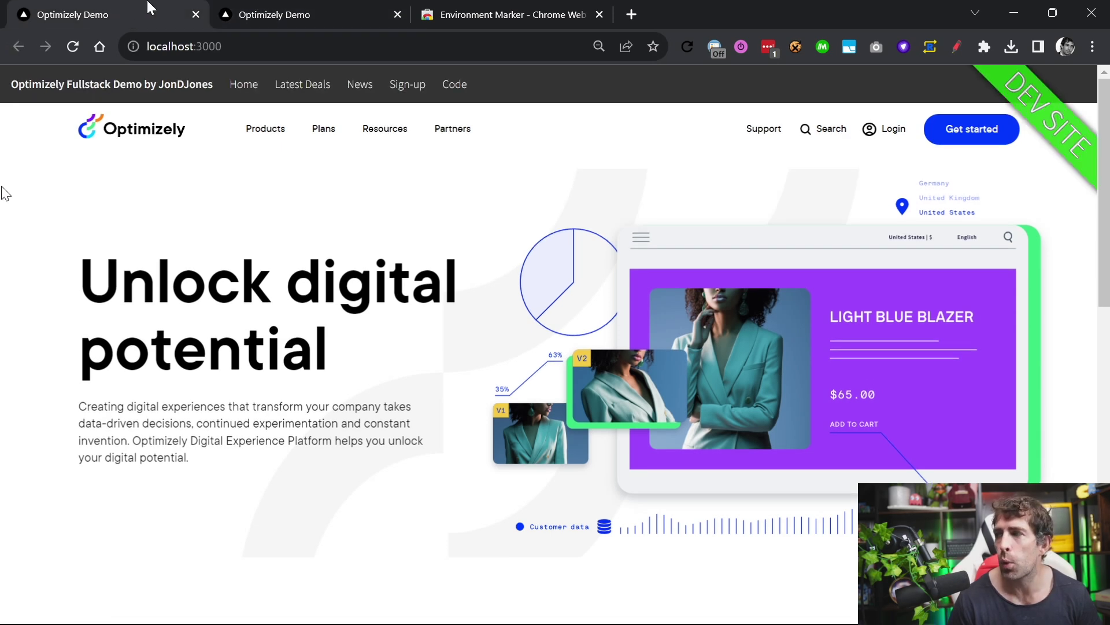
pyautogui.click(292, 7)
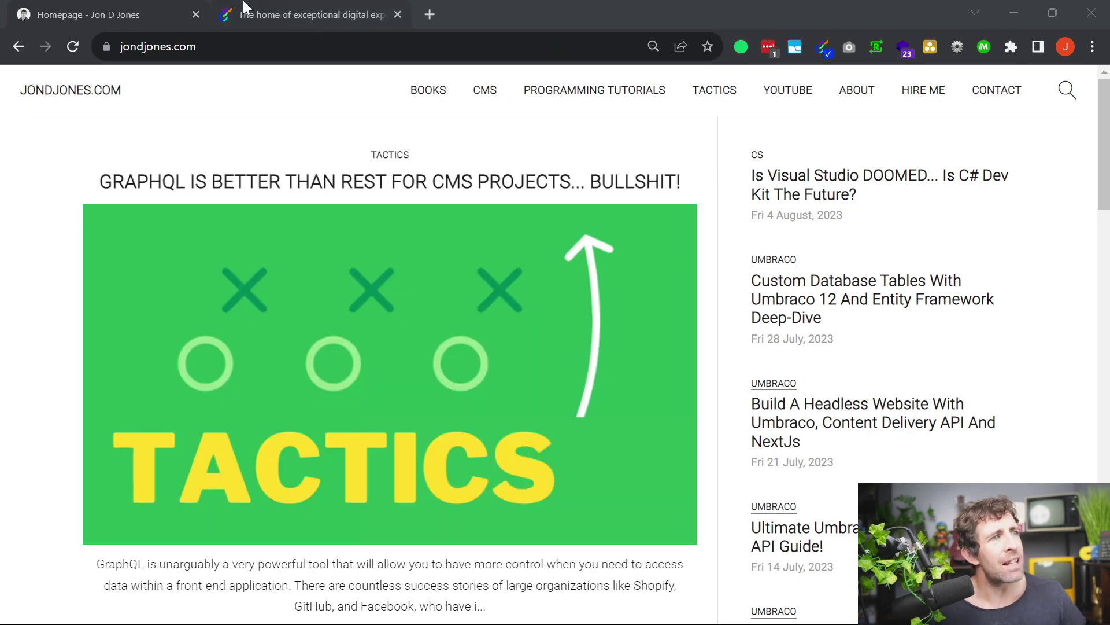
# Step: Compare the extension's colored page status indicator on optimizely.com and the blog homepage, and open its details for the blog
pyautogui.click(266, 14)
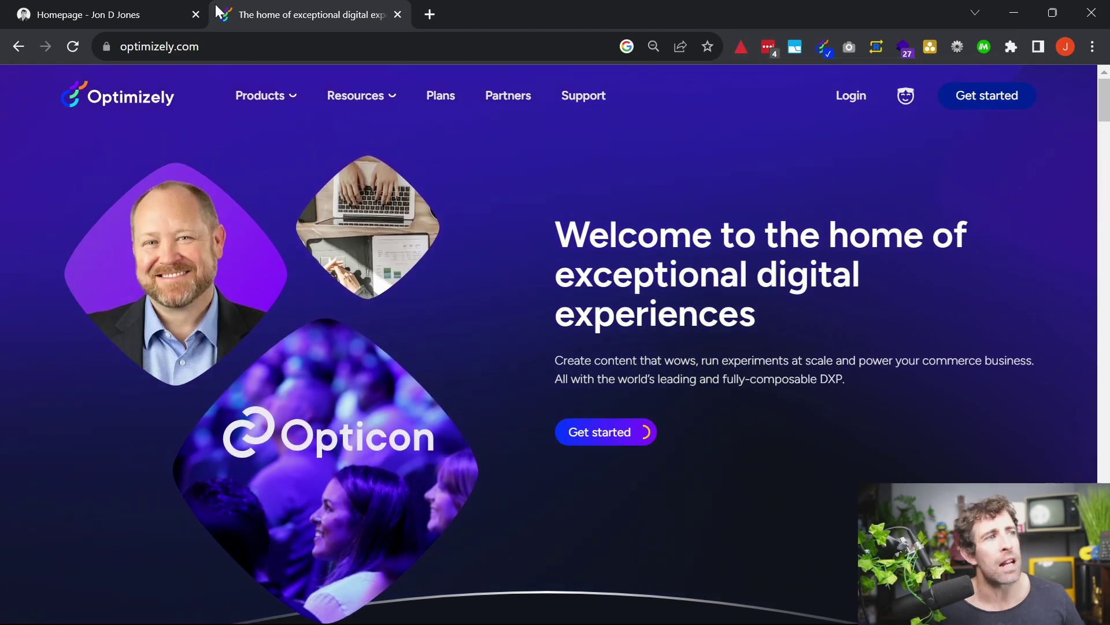
pyautogui.hotkey('ctrl', 'shift', 'Tab')
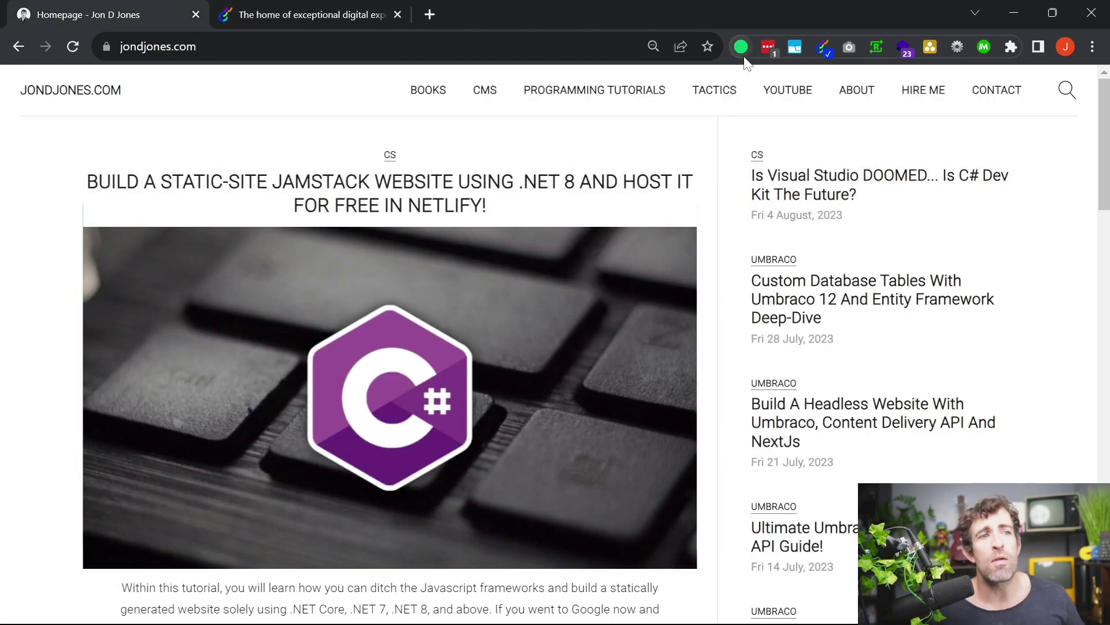
pyautogui.click(740, 55)
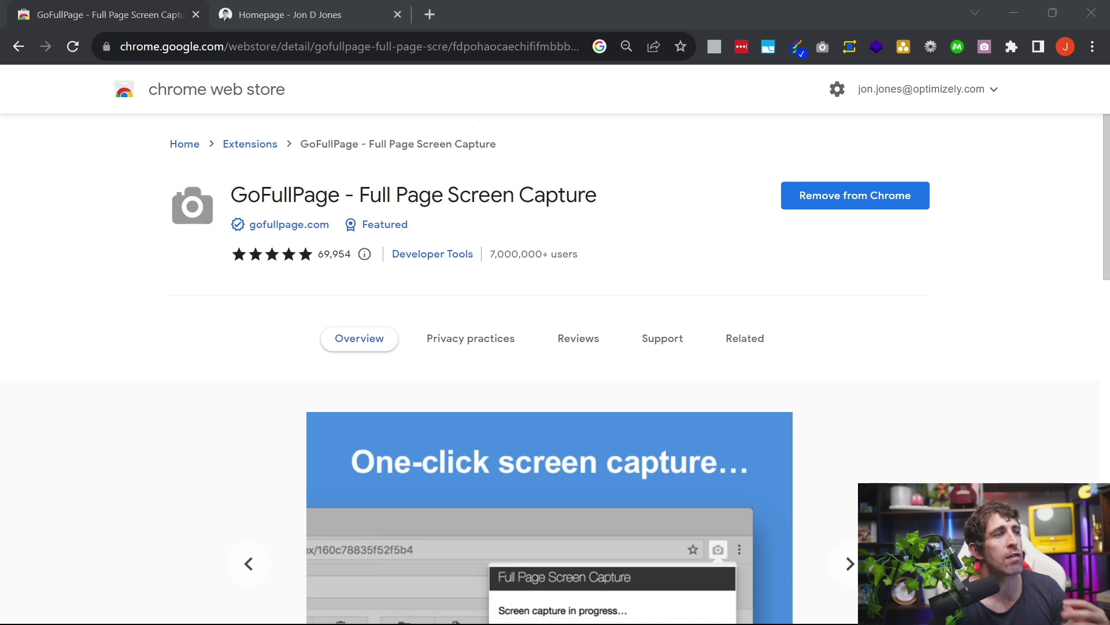
# Step: Capture the entire blog homepage with GoFullPage and look at the capture result
pyautogui.click(232, 11)
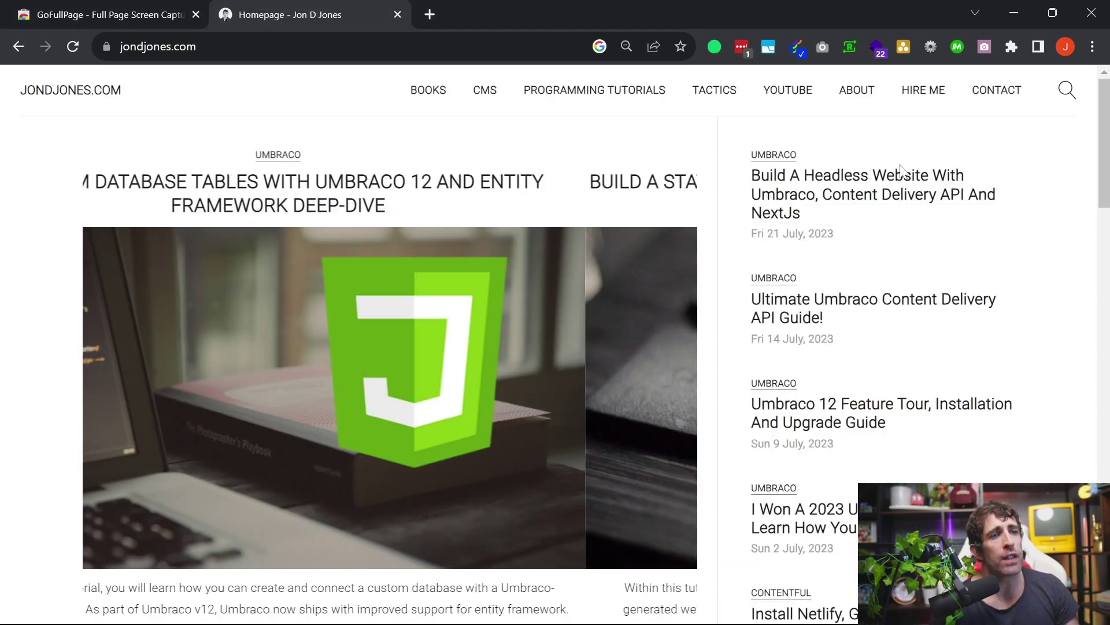
pyautogui.click(823, 46)
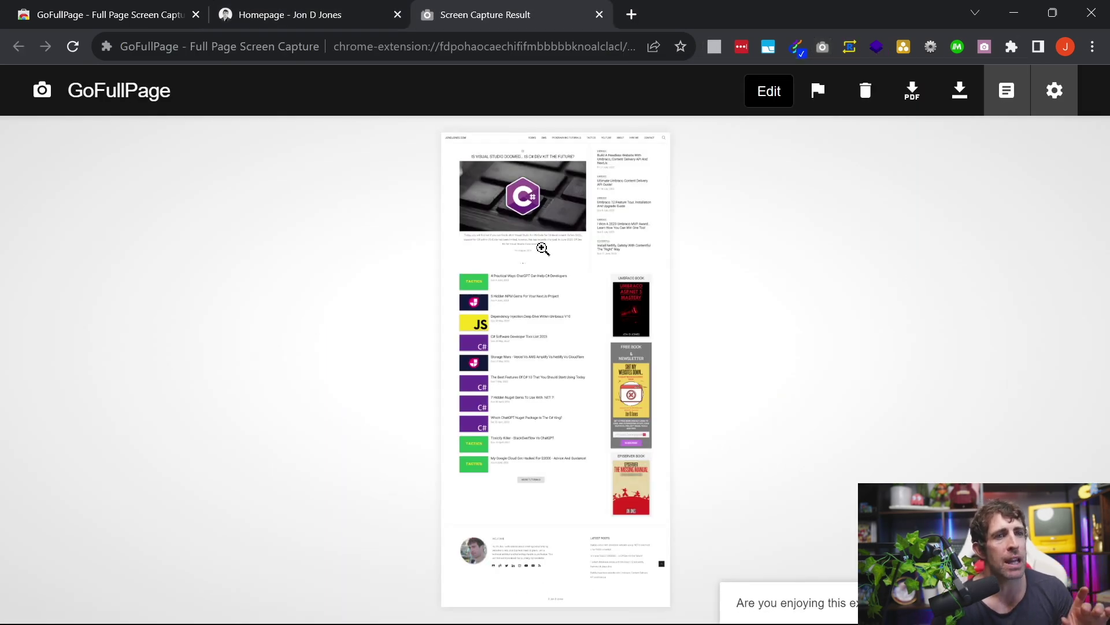
pyautogui.rightClick(650, 190)
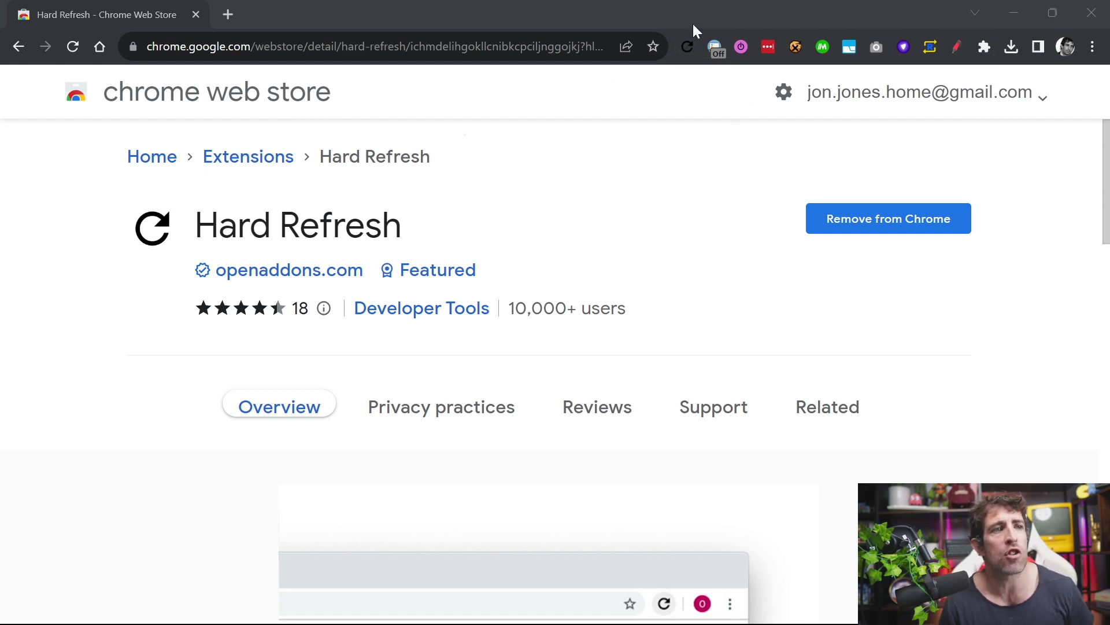
# Step: Reload the Chrome Web Store page with the Hard Refresh extension
pyautogui.moveTo(698, 19)
pyautogui.mouseDown()
pyautogui.moveTo(770, 93)
pyautogui.moveTo(746, 24)
pyautogui.mouseUp()
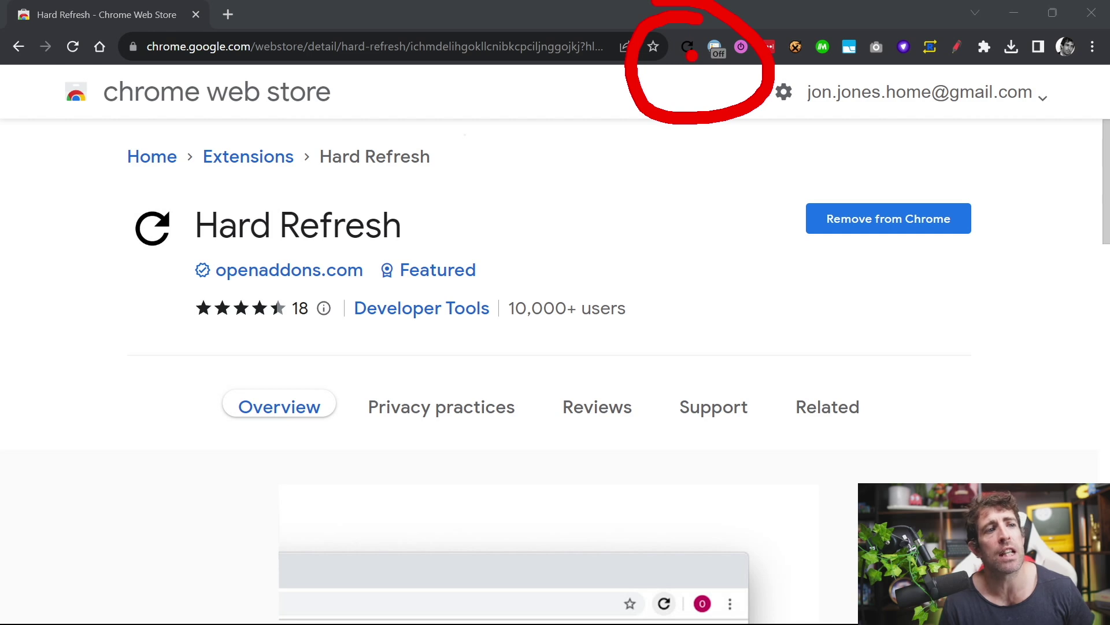
pyautogui.press('Escape')
pyautogui.click(688, 51)
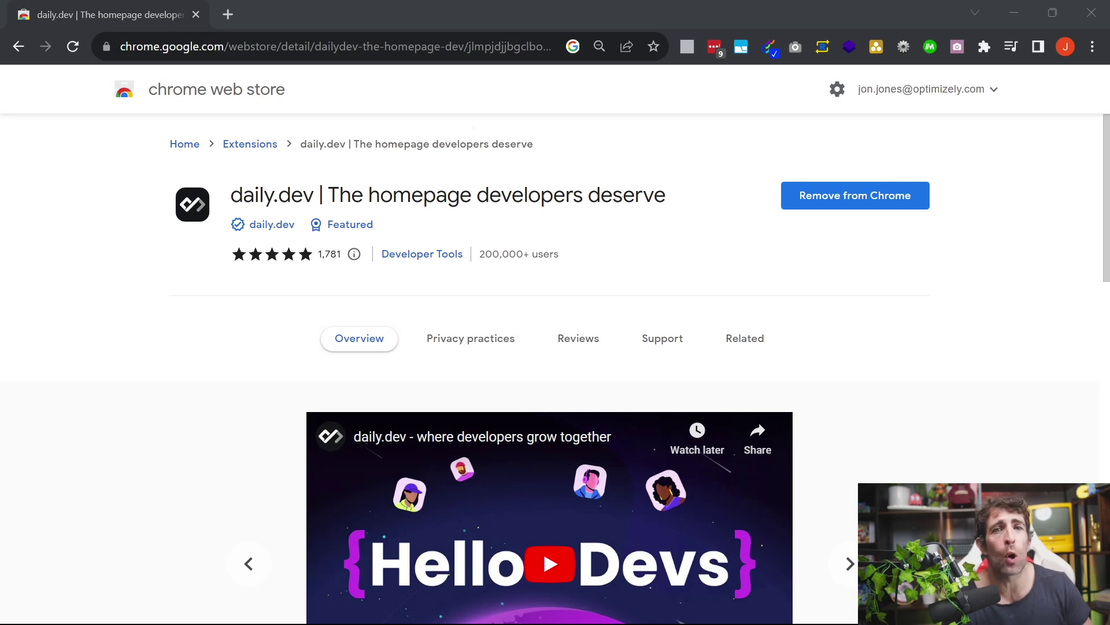
# Step: Open a new tab with the daily.dev feed and look at its Discover categories, such as Best discussions
pyautogui.click(229, 14)
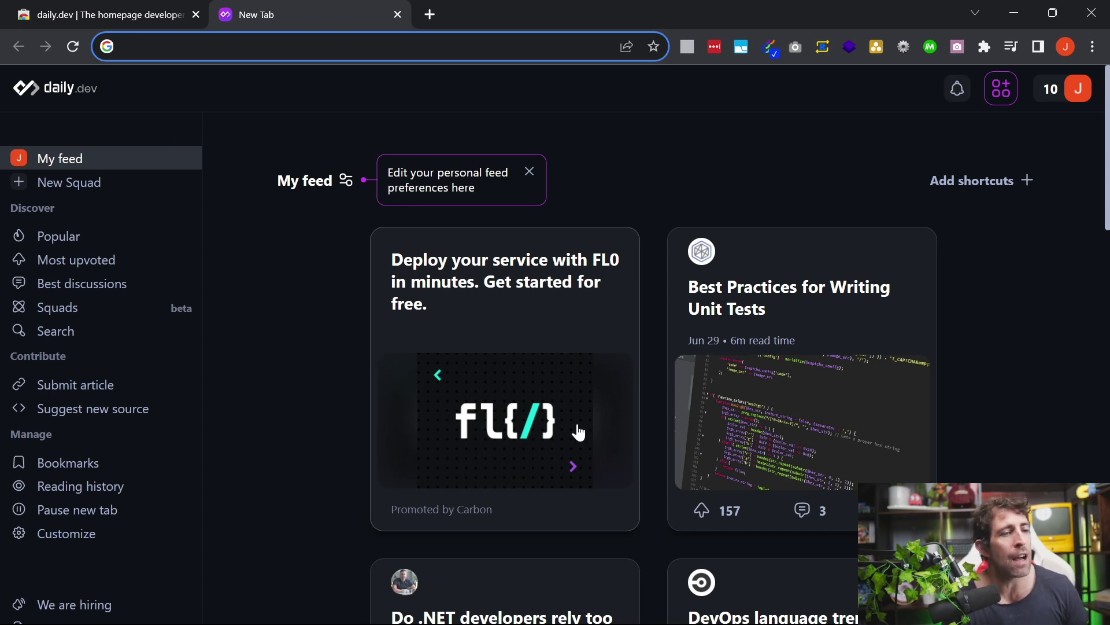
pyautogui.hotkey('ctrl', '2')
pyautogui.moveTo(296, 199)
pyautogui.mouseDown()
pyautogui.moveTo(165, 232)
pyautogui.moveTo(179, 238)
pyautogui.moveTo(168, 309)
pyautogui.mouseUp()
pyautogui.moveTo(168, 309); pyautogui.dragTo(197, 283)
pyautogui.press('Escape')
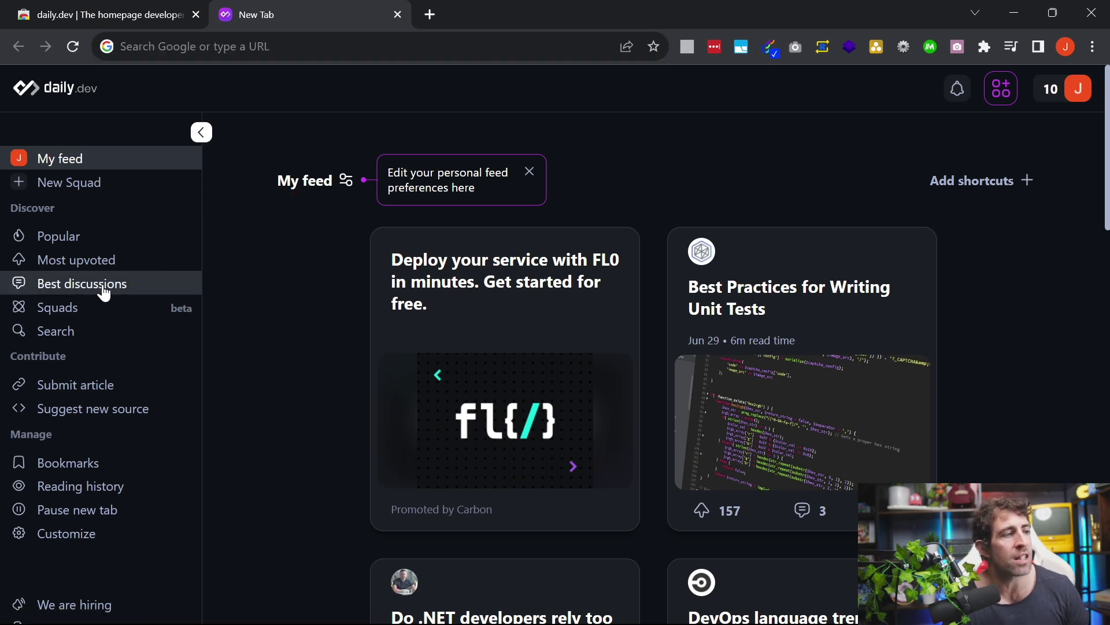
pyautogui.click(104, 289)
pyautogui.click(114, 248)
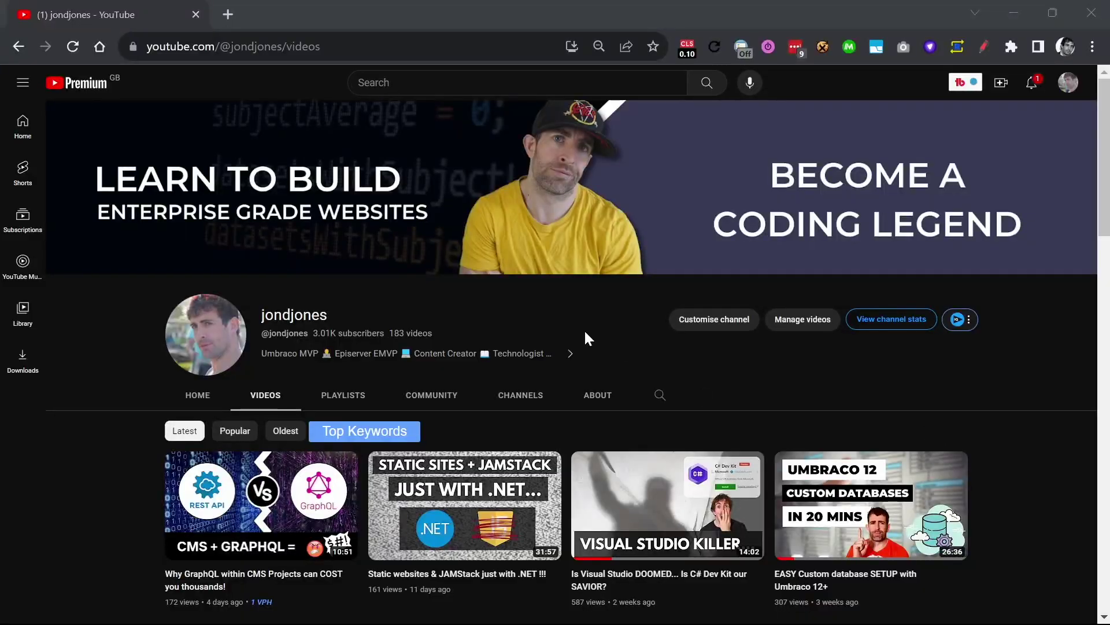
# Step: Look through the latest videos on the YouTube channel's Videos page
pyautogui.scroll(-3, 613, 312)
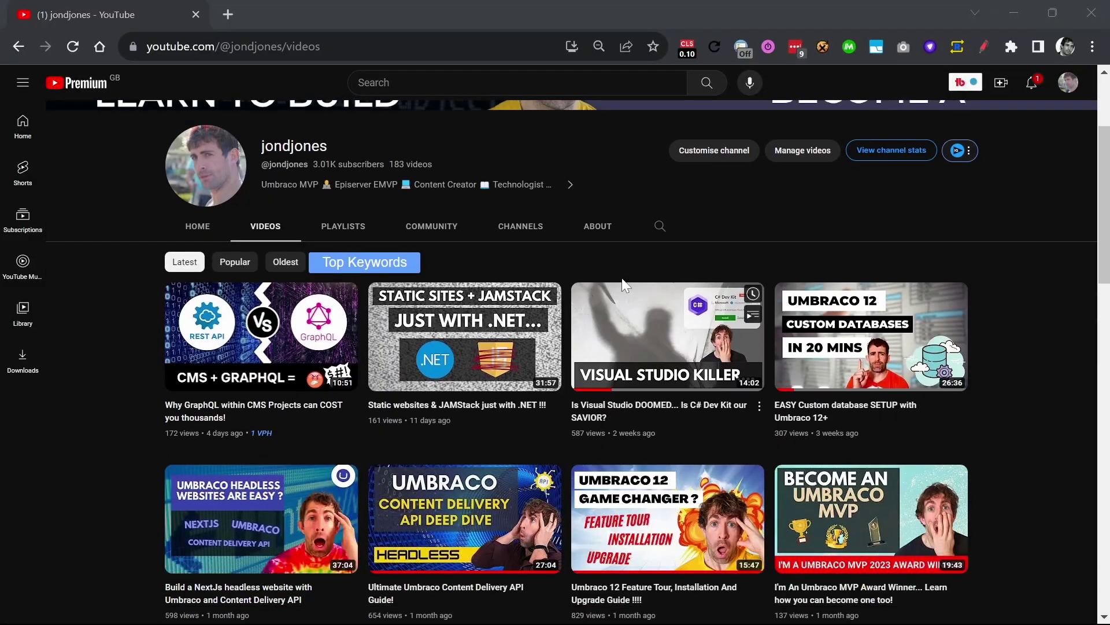
pyautogui.scroll(-7, 606, 370)
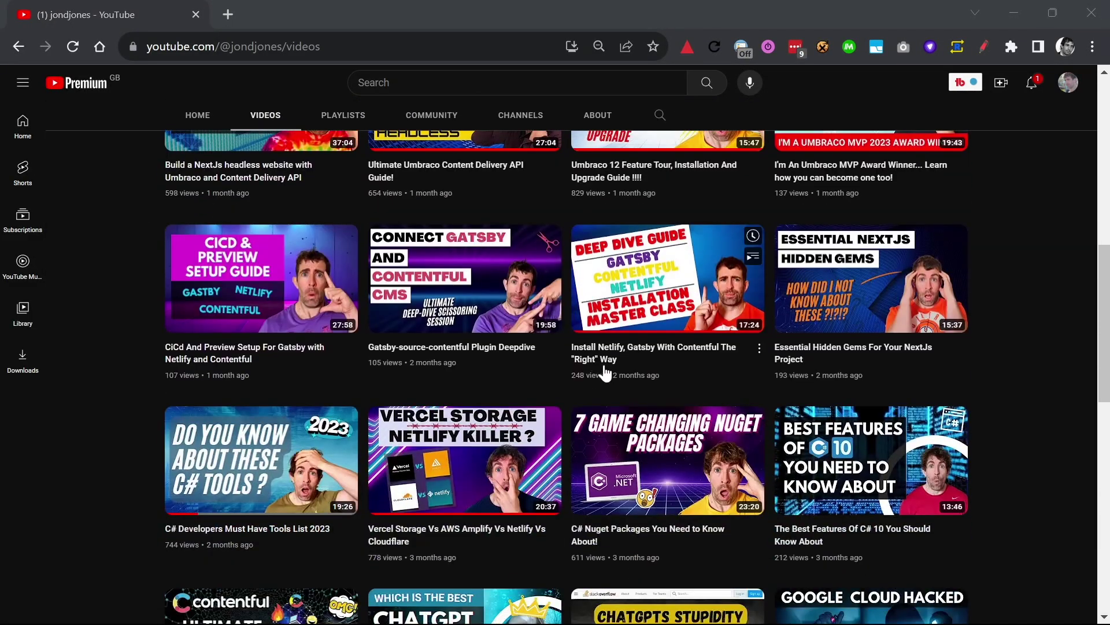
pyautogui.scroll(-7, 606, 373)
pyautogui.scroll(-4, 608, 373)
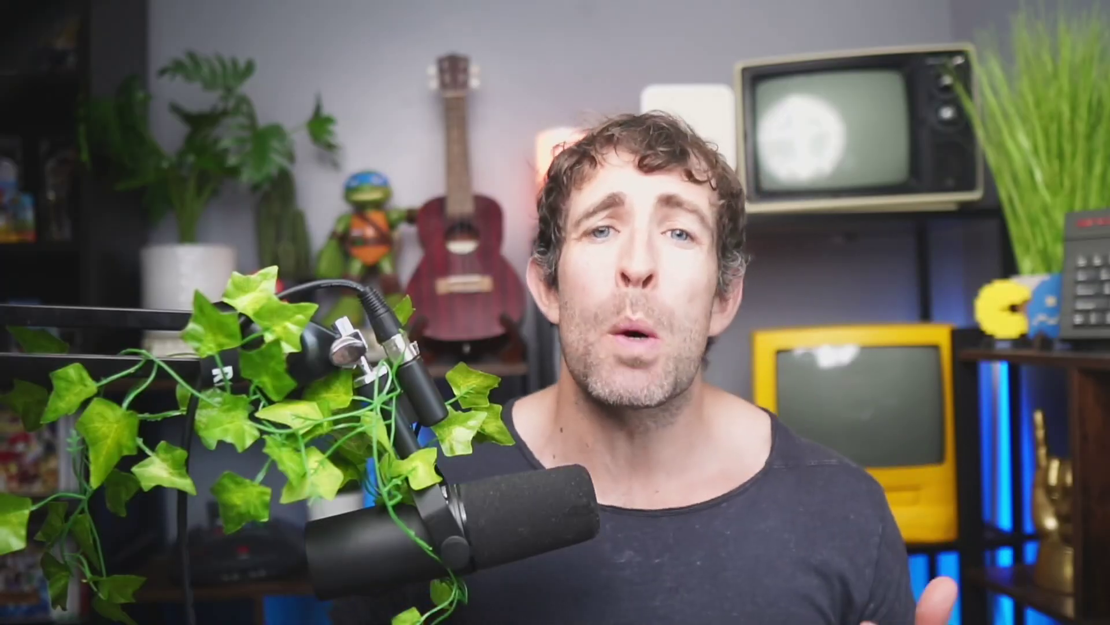